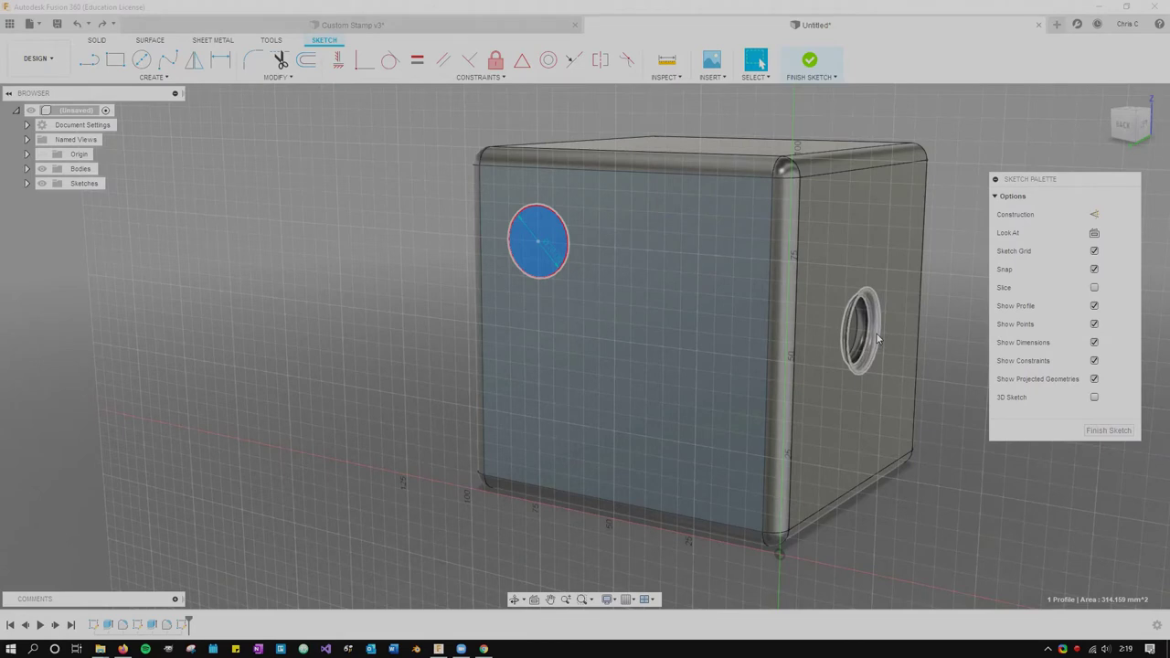
# Step: Select the front-face circle together with the face profile, then open the circle's context menu
pyautogui.click(547, 239)
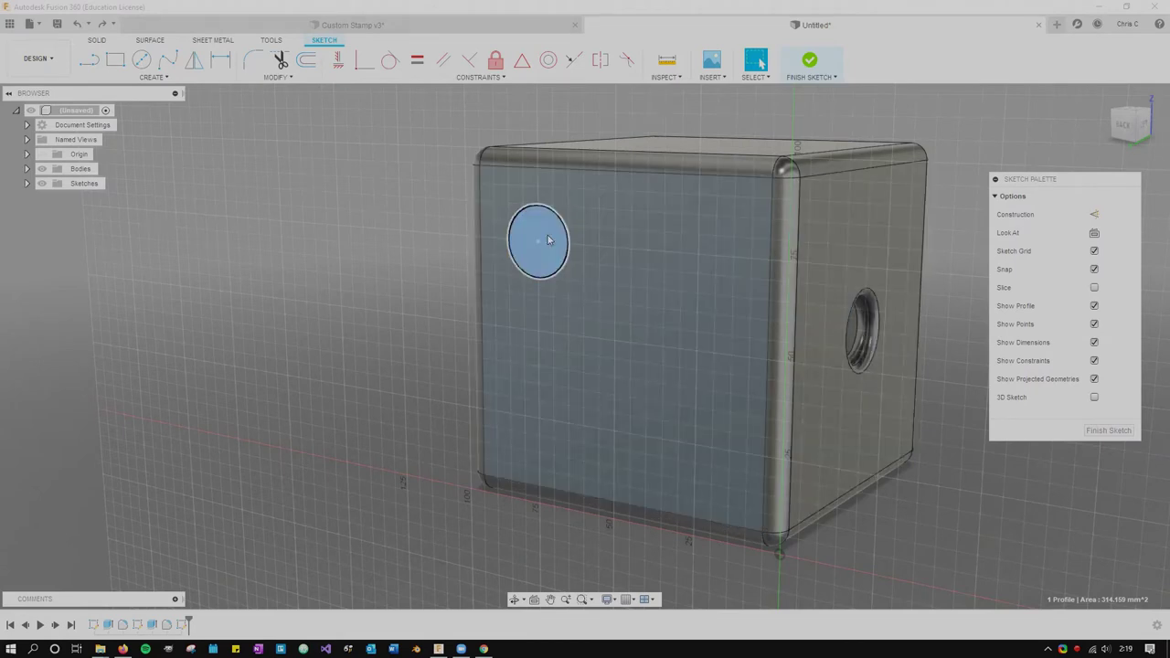
pyautogui.click(548, 237)
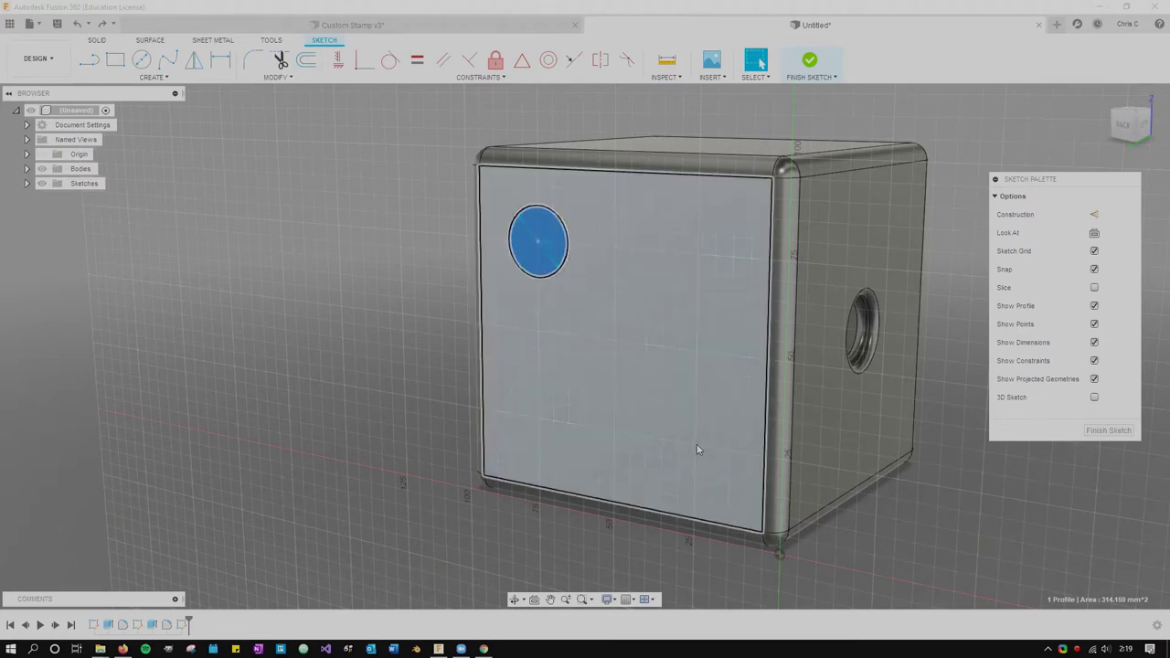
pyautogui.keyDown('shift'); pyautogui.click(696, 449); pyautogui.keyUp('shift')
pyautogui.keyDown('shift'); pyautogui.click(694, 445); pyautogui.keyUp('shift')
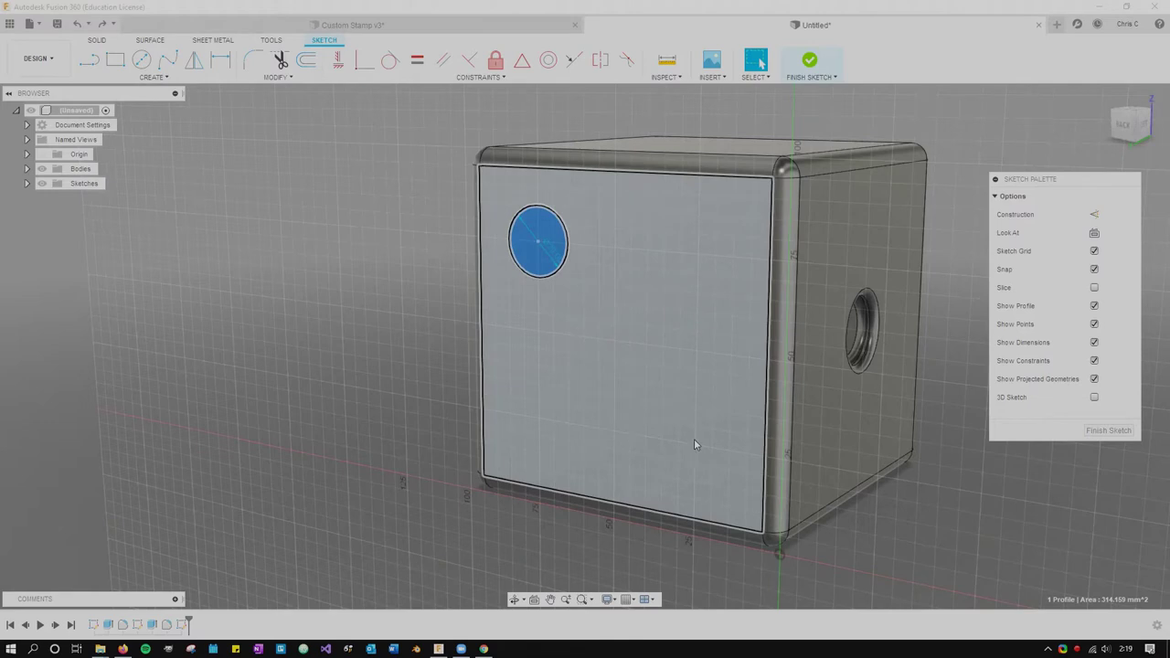
pyautogui.keyDown('shift'); pyautogui.click(570, 278); pyautogui.keyUp('shift')
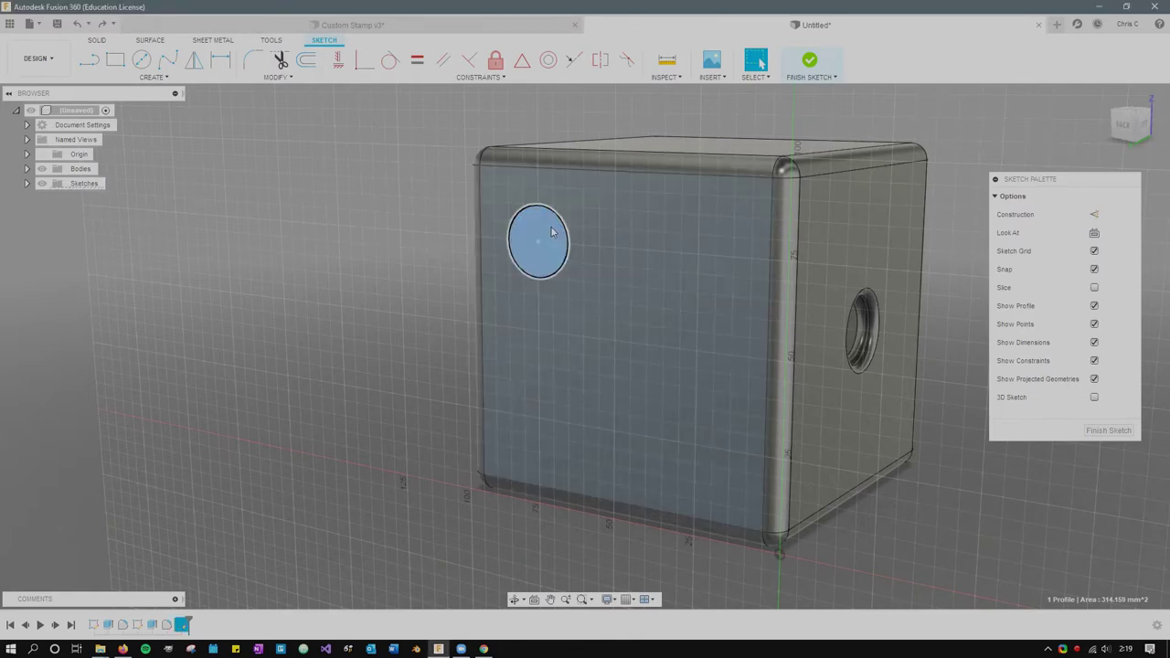
pyautogui.keyDown('shift'); pyautogui.click(553, 230); pyautogui.keyUp('shift')
pyautogui.rightClick(557, 226)
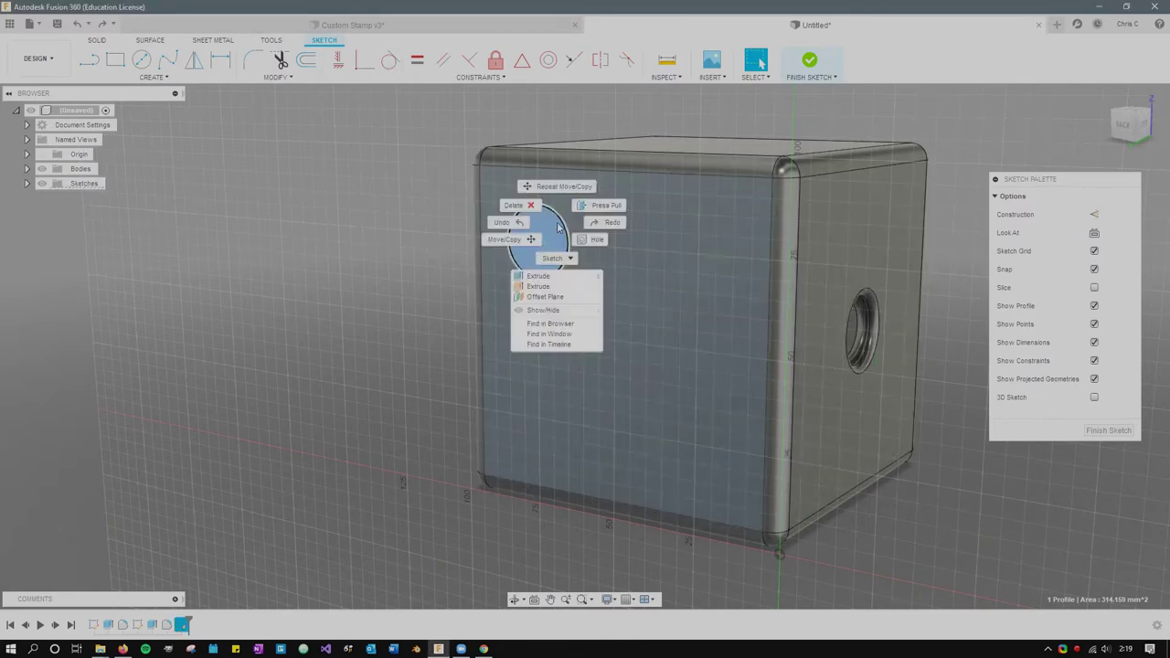
# Step: Copy the 20 mm sketch circle 50 mm right and 50 mm down with Move/Copy
pyautogui.click(513, 243)
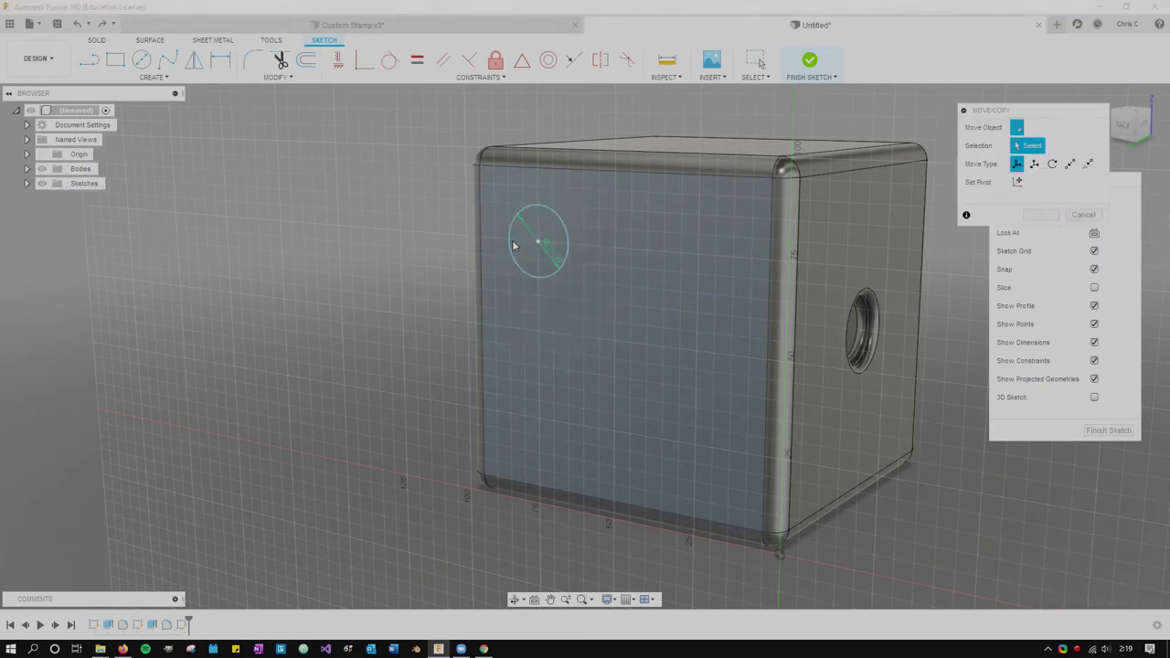
pyautogui.click(552, 280)
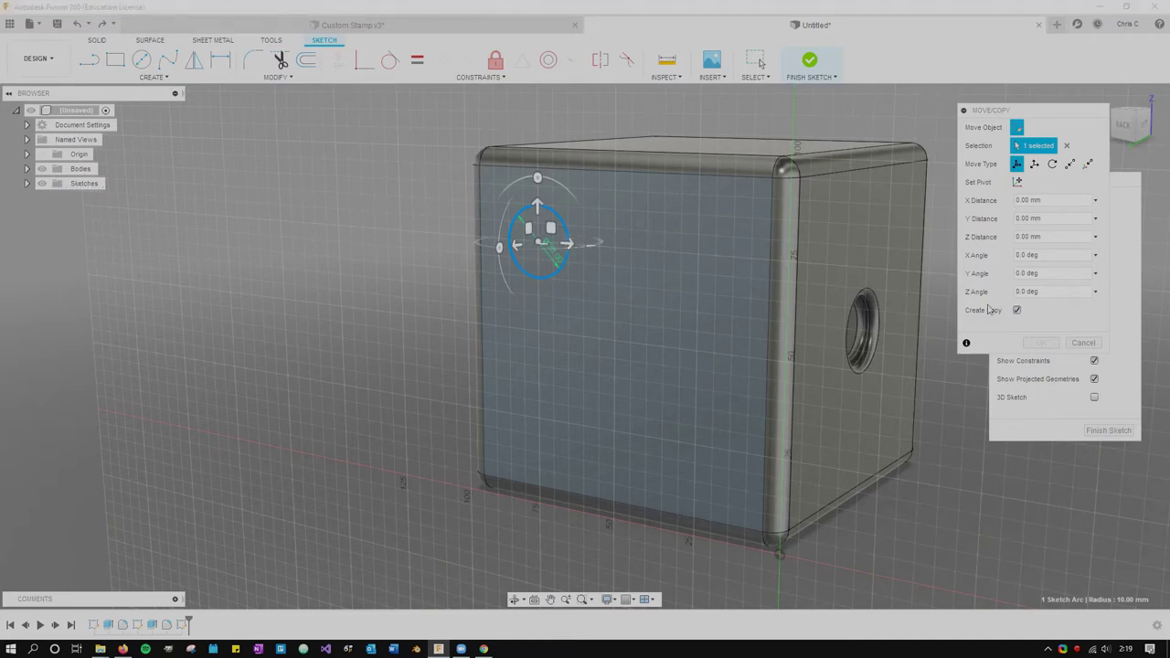
pyautogui.click(1017, 310)
pyautogui.moveTo(566, 244); pyautogui.dragTo(728, 256)
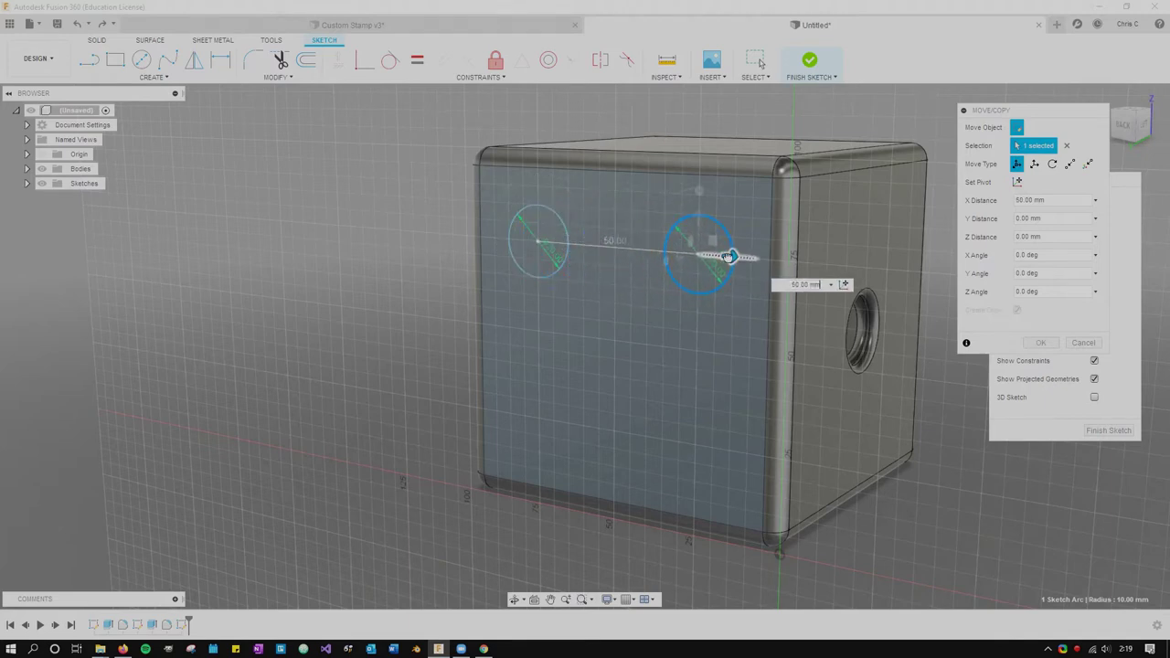
pyautogui.moveTo(698, 220); pyautogui.dragTo(695, 410)
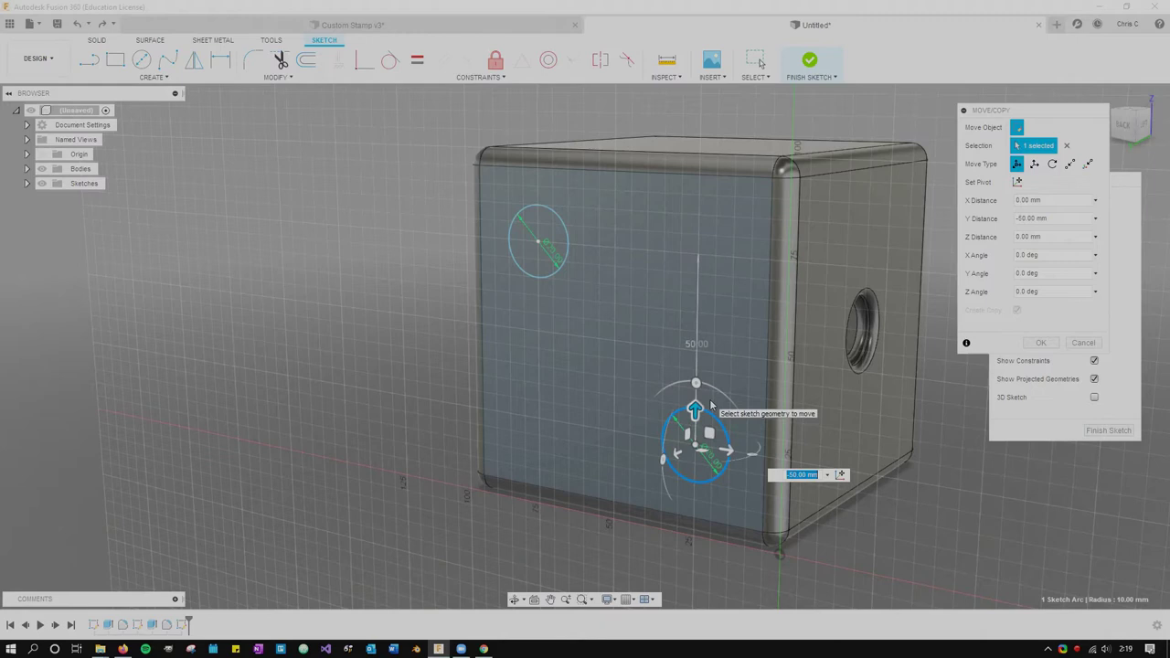
pyautogui.press('Return')
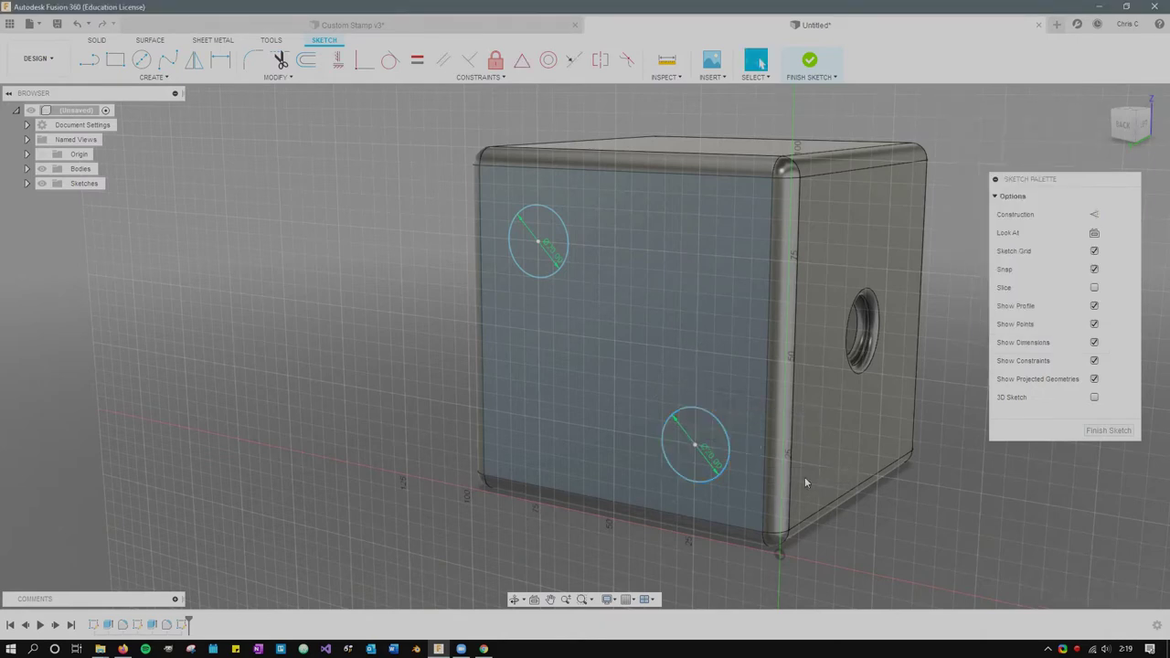
pyautogui.click(680, 450)
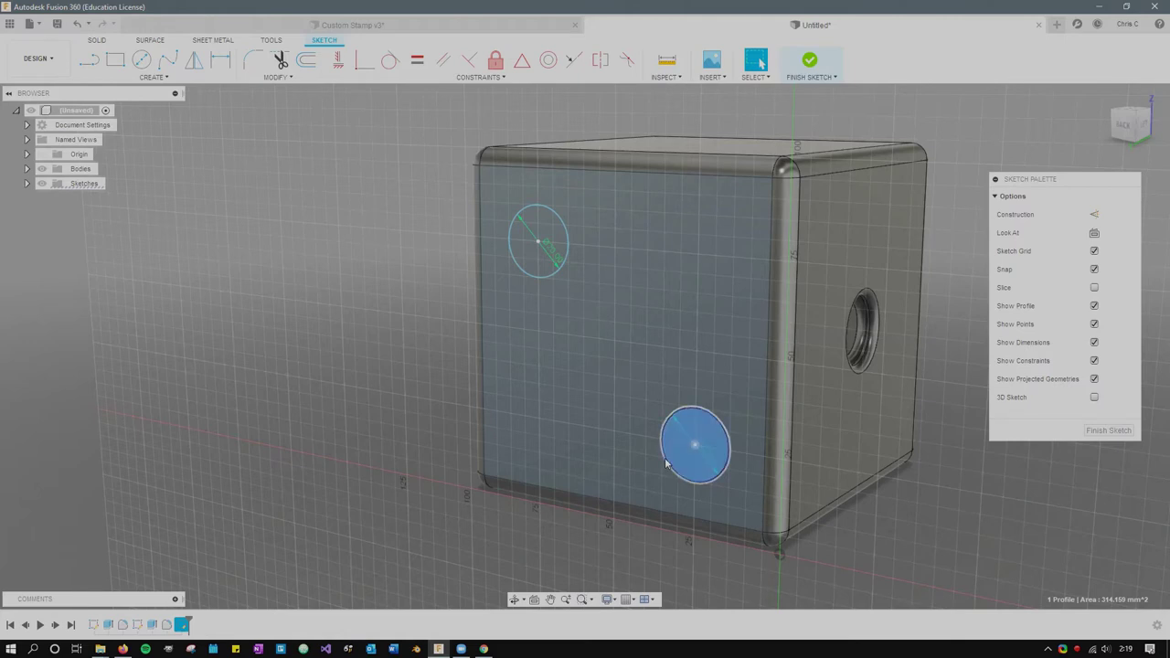
pyautogui.click(666, 464)
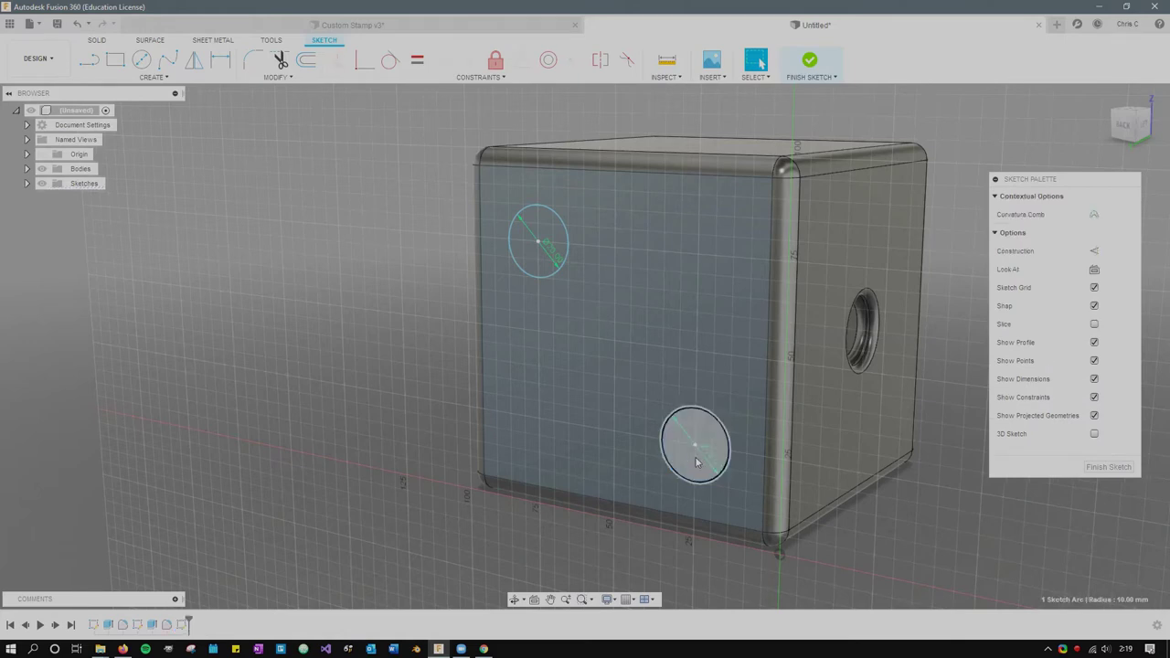
pyautogui.click(695, 463)
pyautogui.click(670, 471)
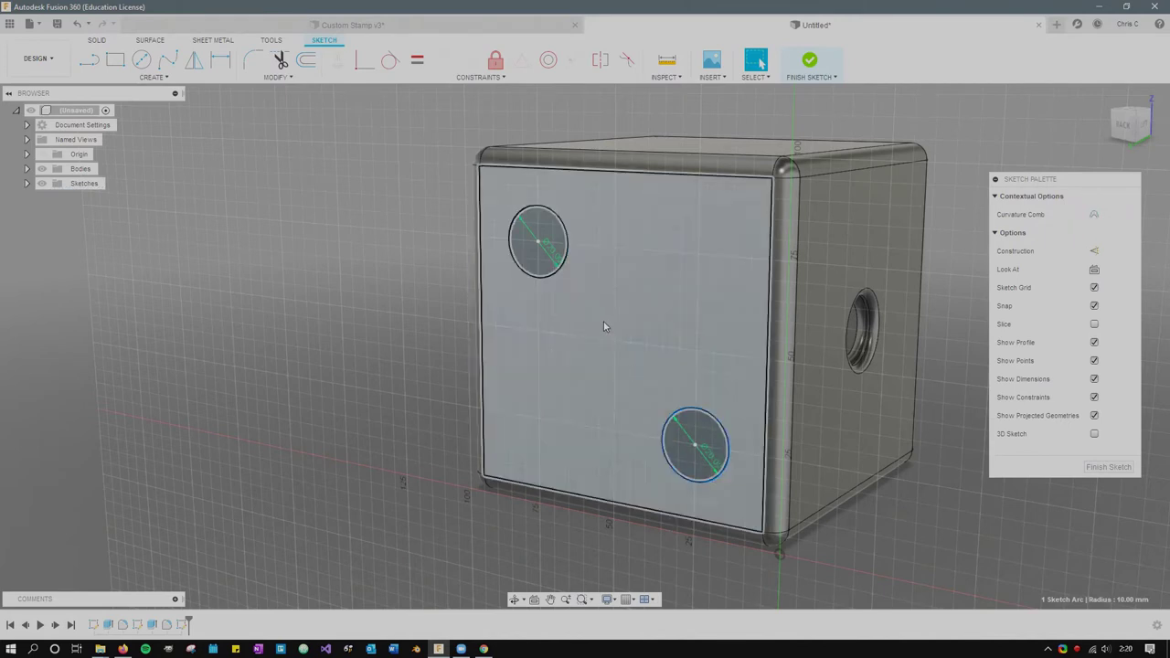
pyautogui.keyDown('ctrl'); pyautogui.click(616, 320); pyautogui.keyUp('ctrl')
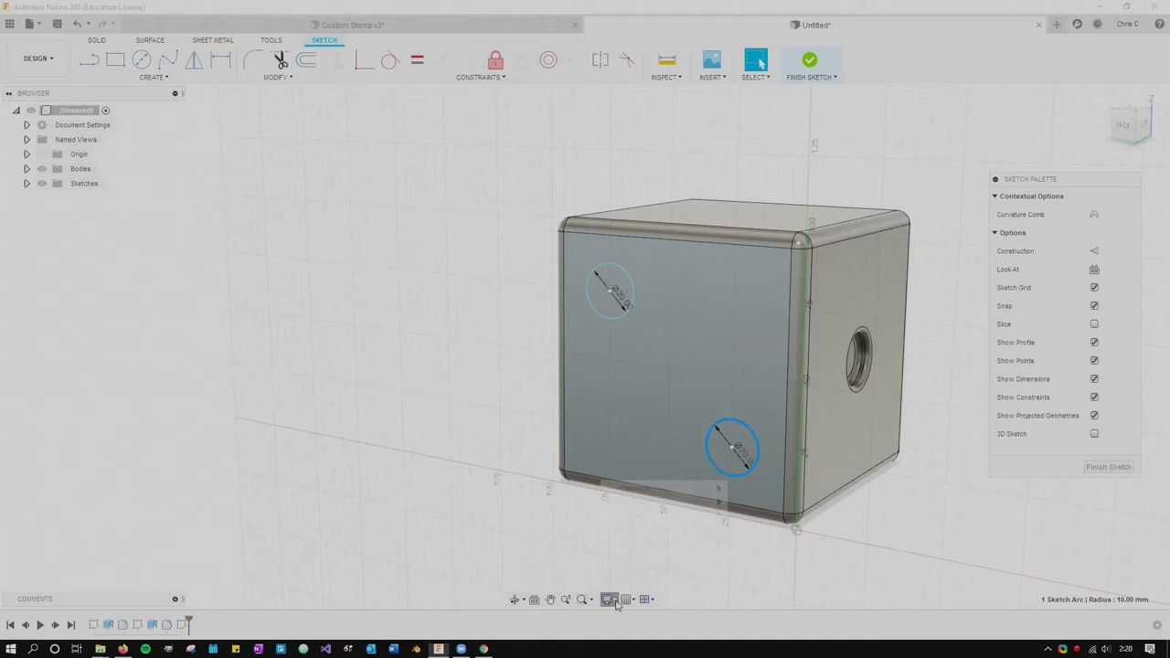
# Step: Set the display environment to Grey Room and select the front face profile
pyautogui.click(614, 602)
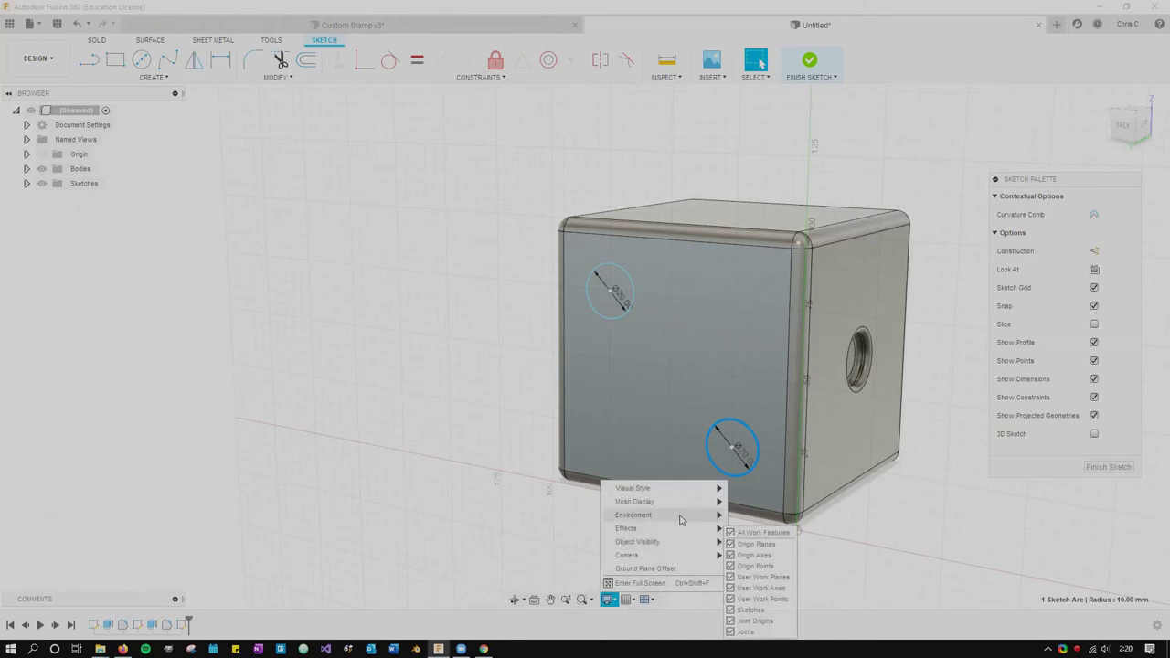
pyautogui.moveTo(680, 518)
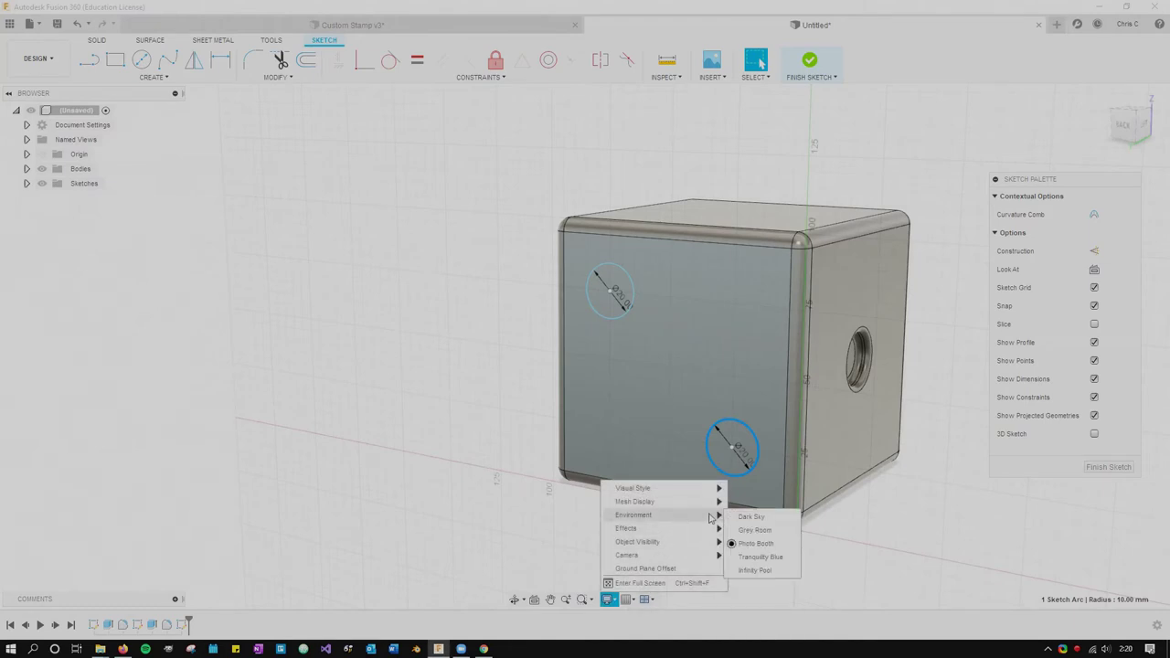
pyautogui.click(773, 532)
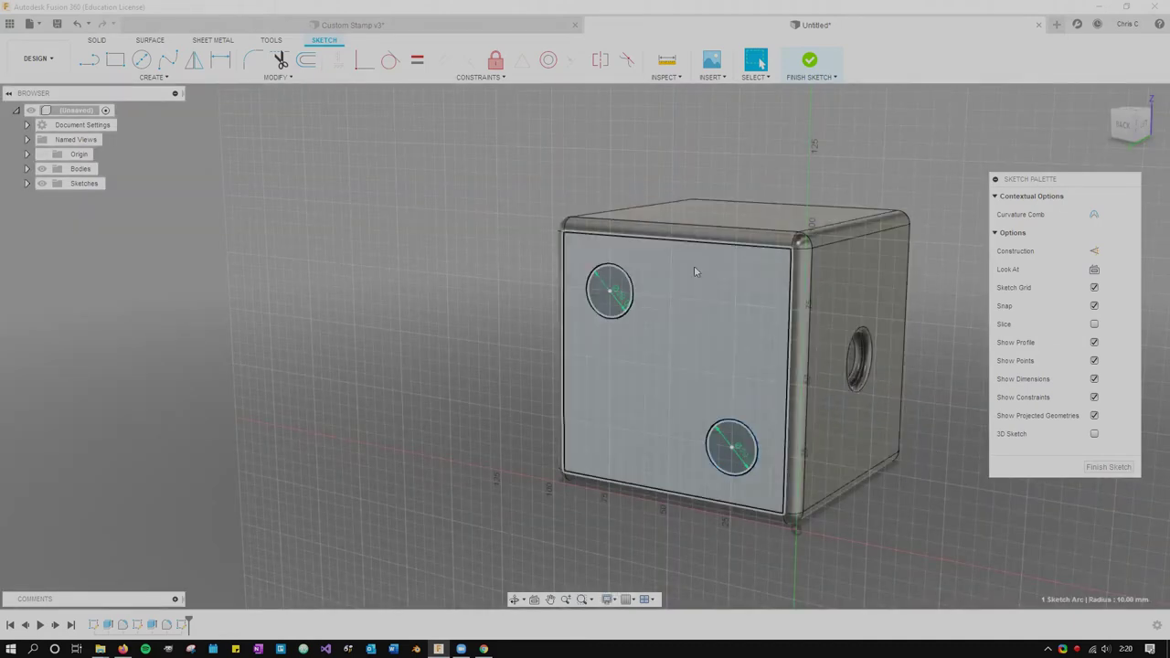
pyautogui.click(775, 431)
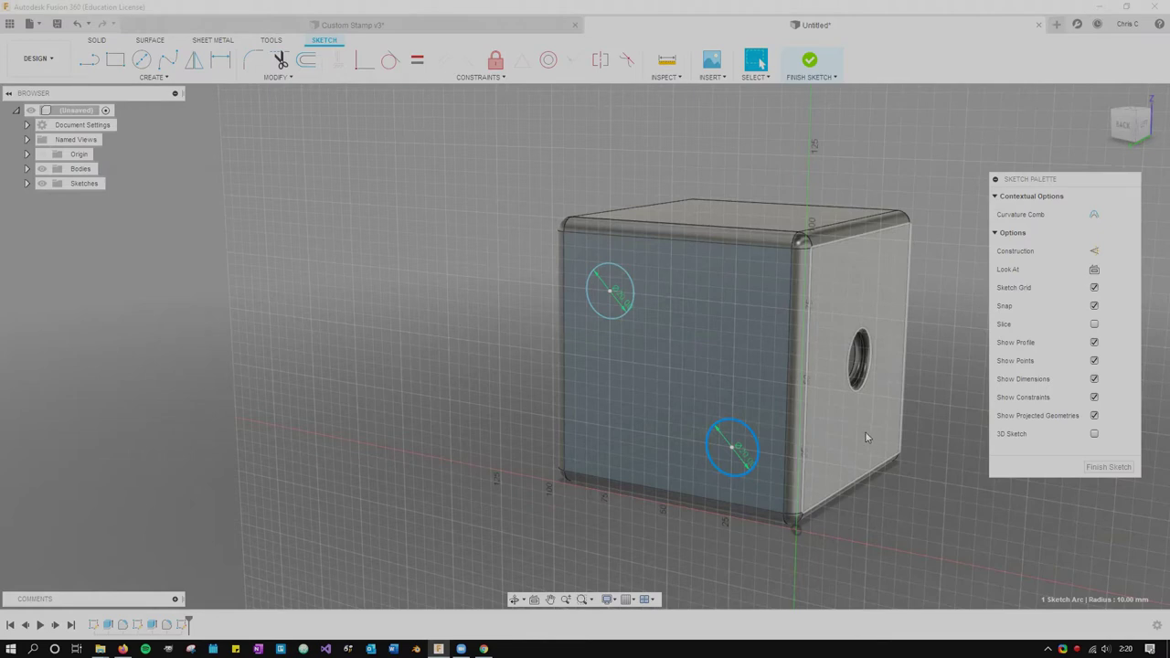
pyautogui.click(607, 599)
pyautogui.moveTo(637, 561)
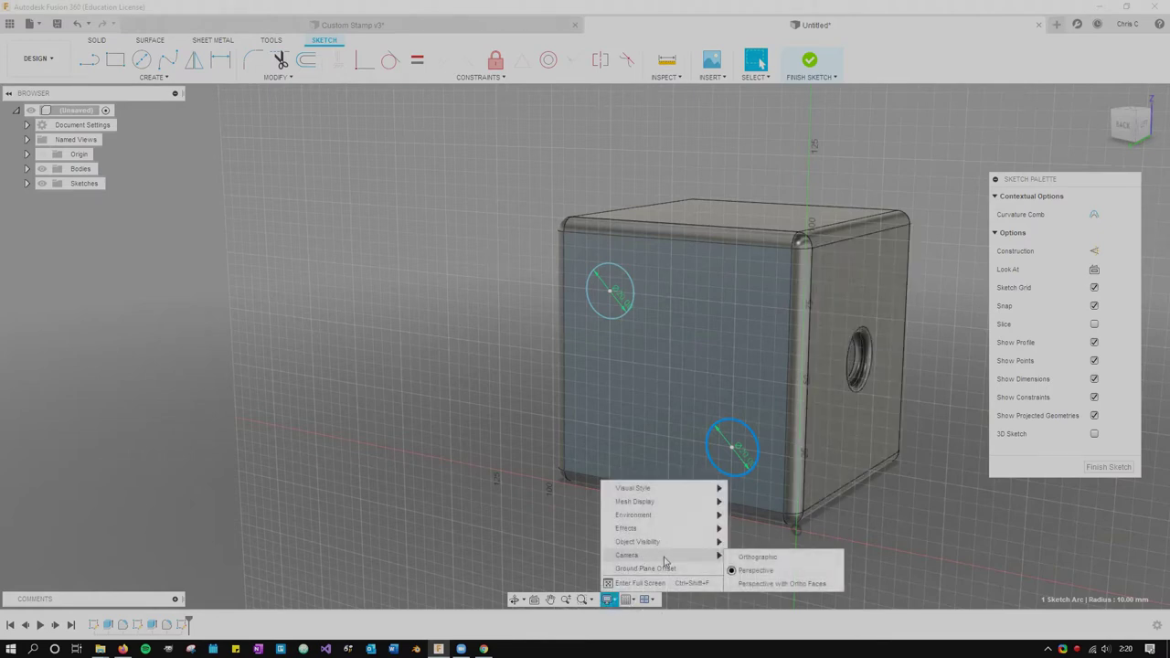
pyautogui.click(768, 571)
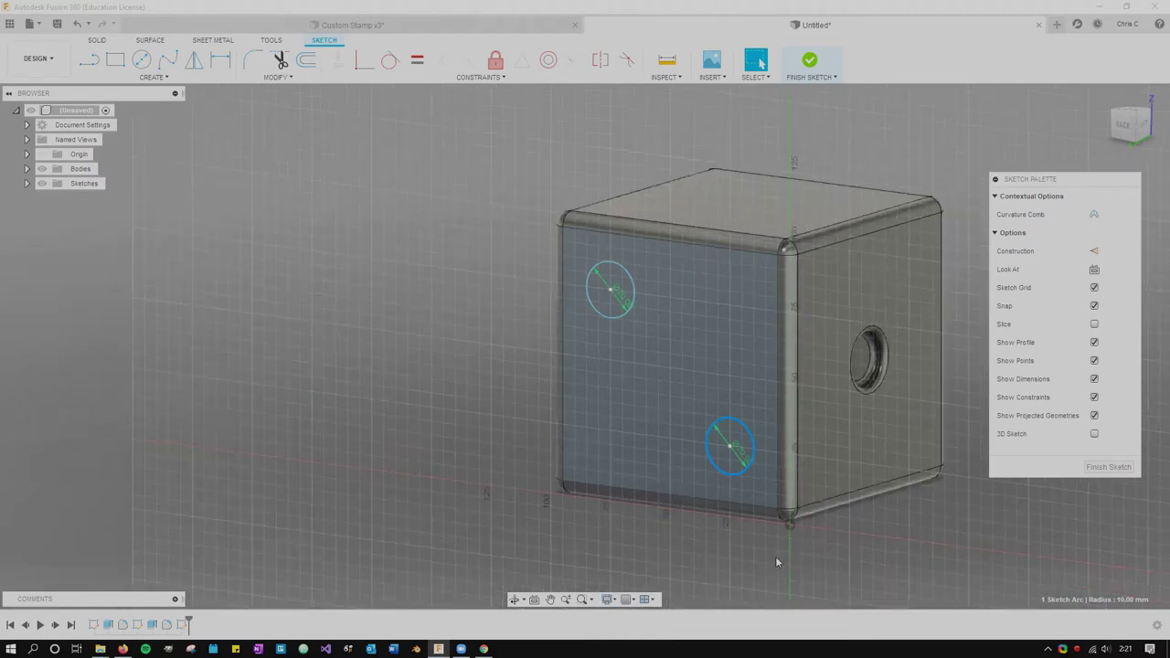
pyautogui.click(608, 600)
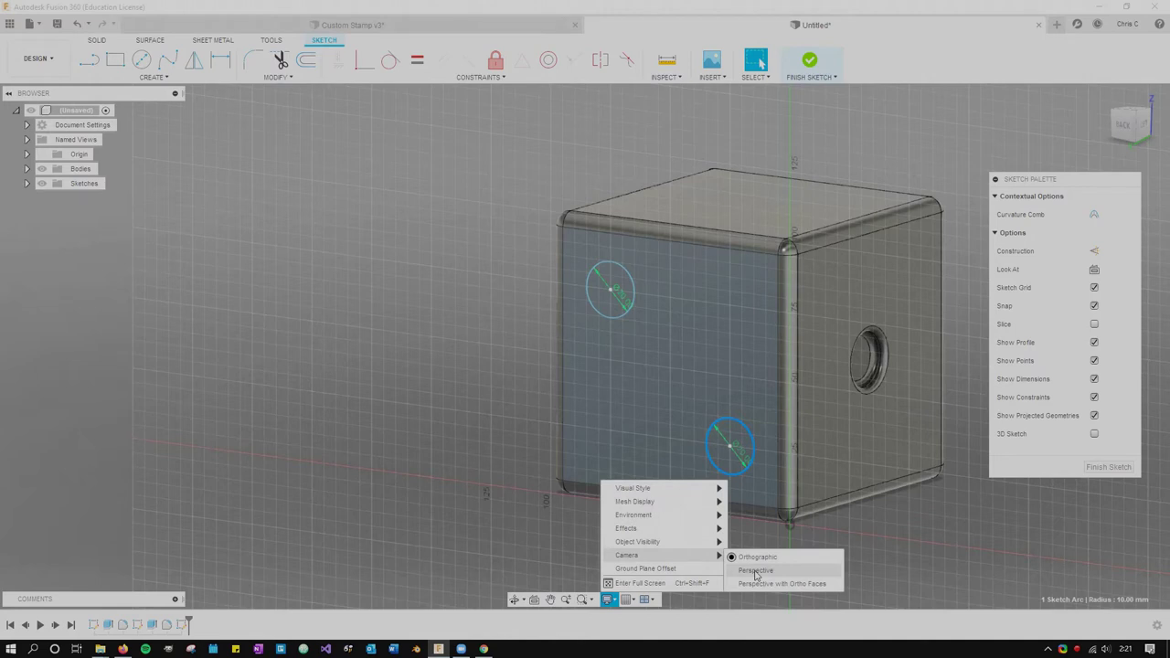
pyautogui.click(755, 573)
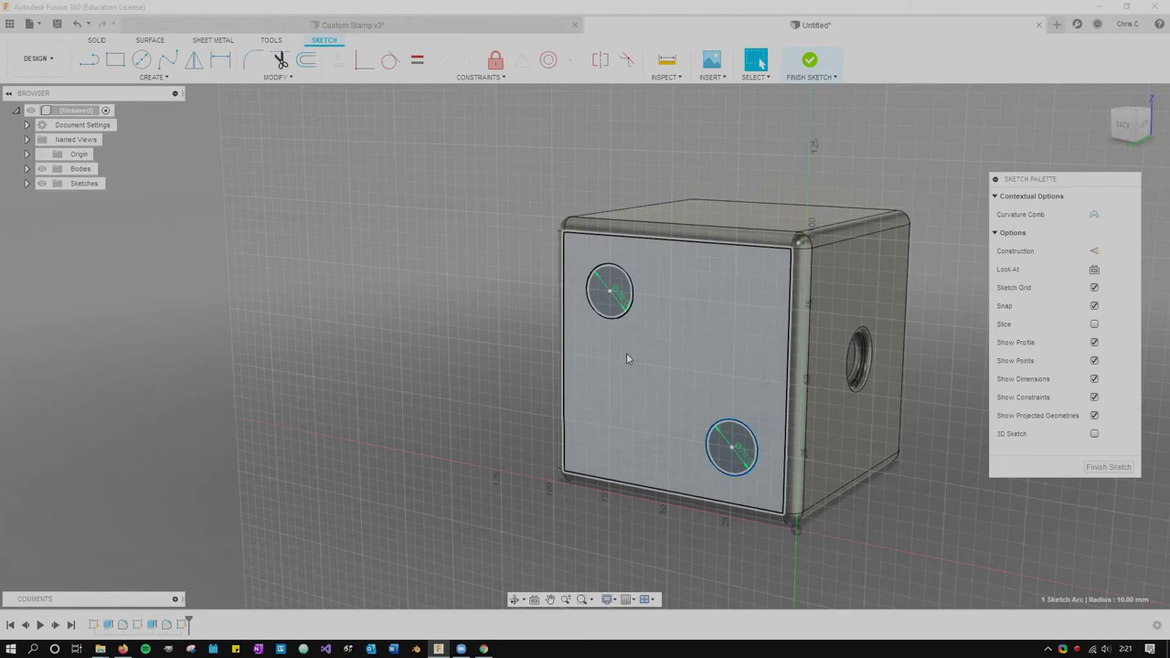
pyautogui.click(679, 393)
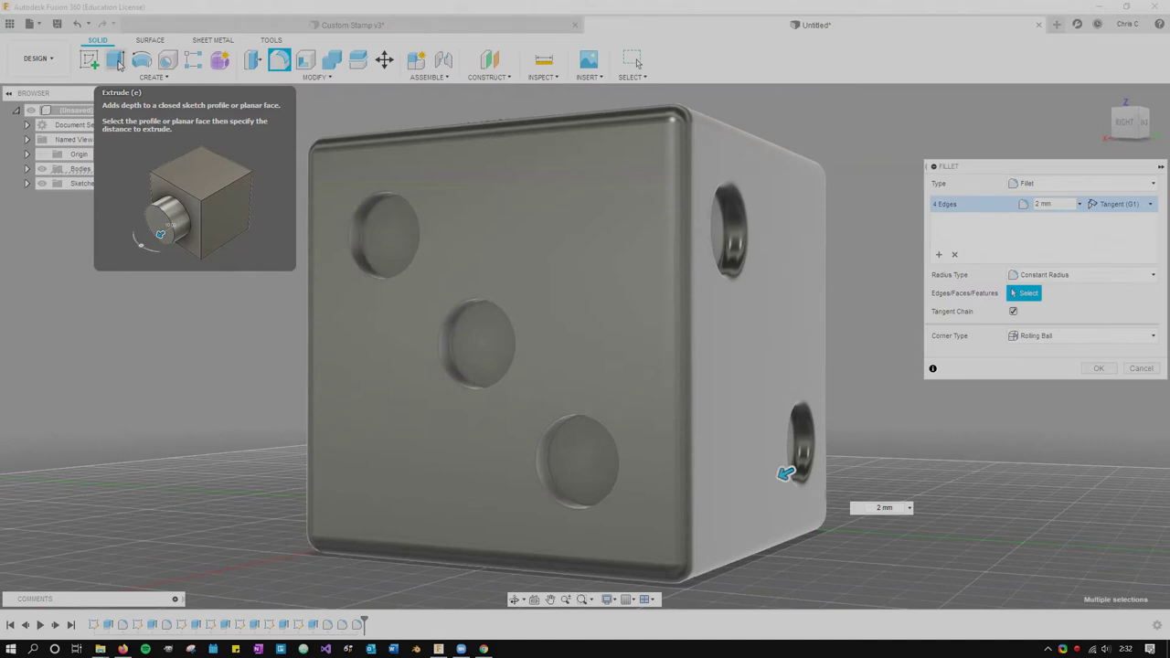
# Step: Switch to the SURFACE toolbar tab and back to SOLID
pyautogui.click(145, 42)
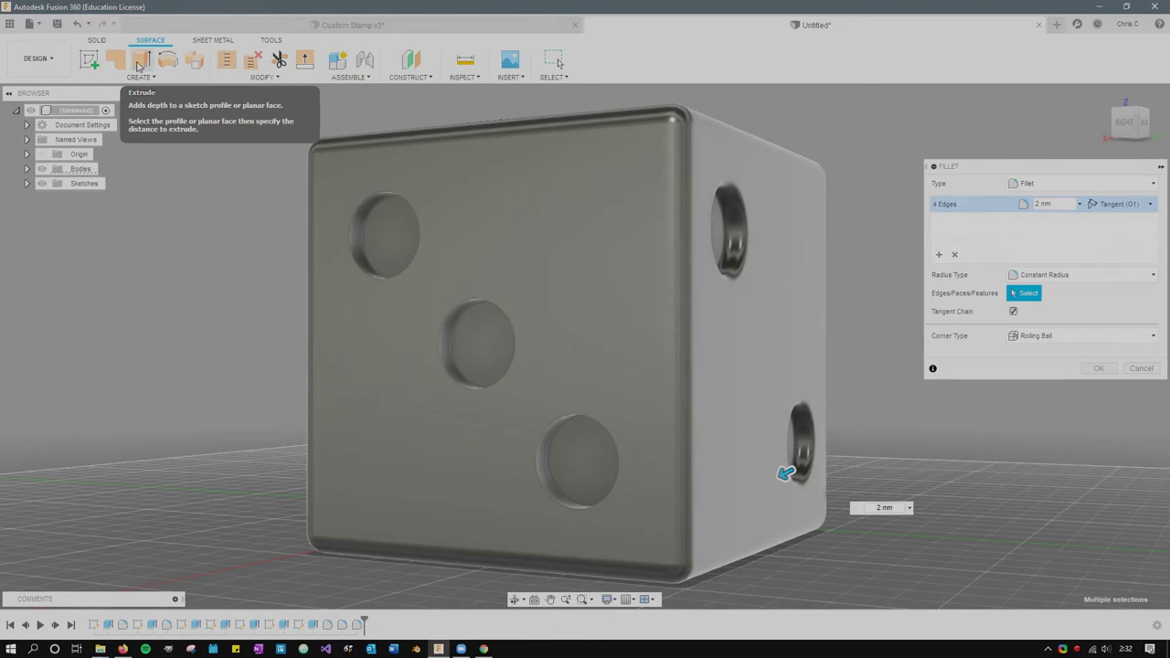
pyautogui.click(97, 40)
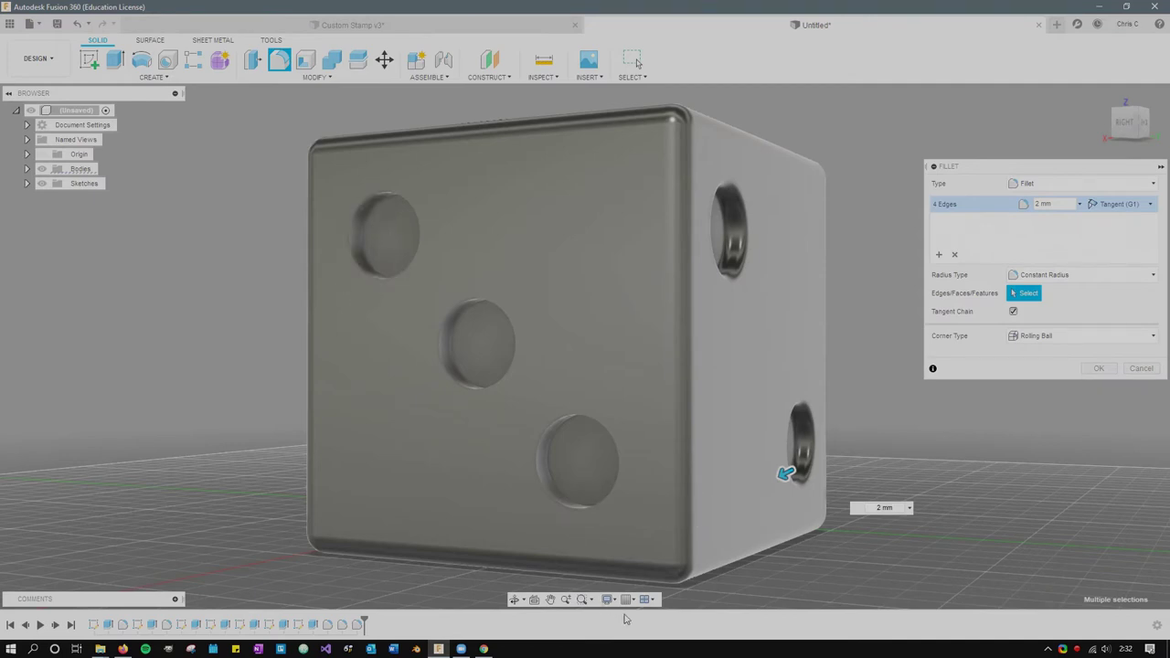
# Step: Show the die as wireframe and orbit it to face its right side
pyautogui.click(607, 600)
pyautogui.moveTo(688, 490)
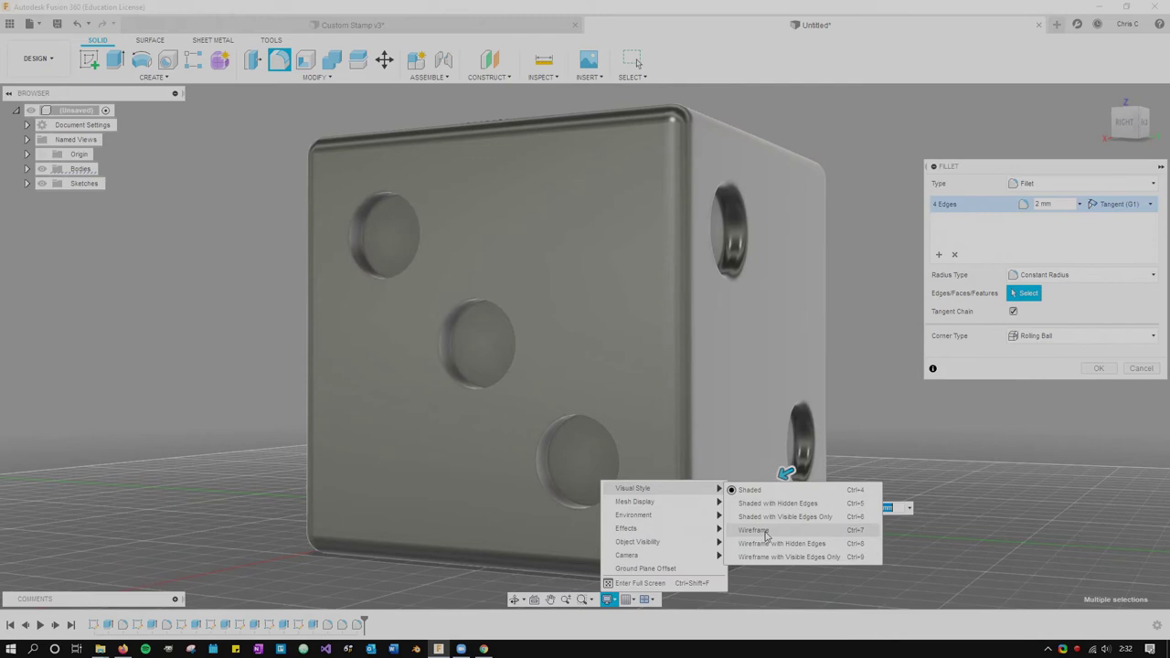
pyautogui.click(755, 530)
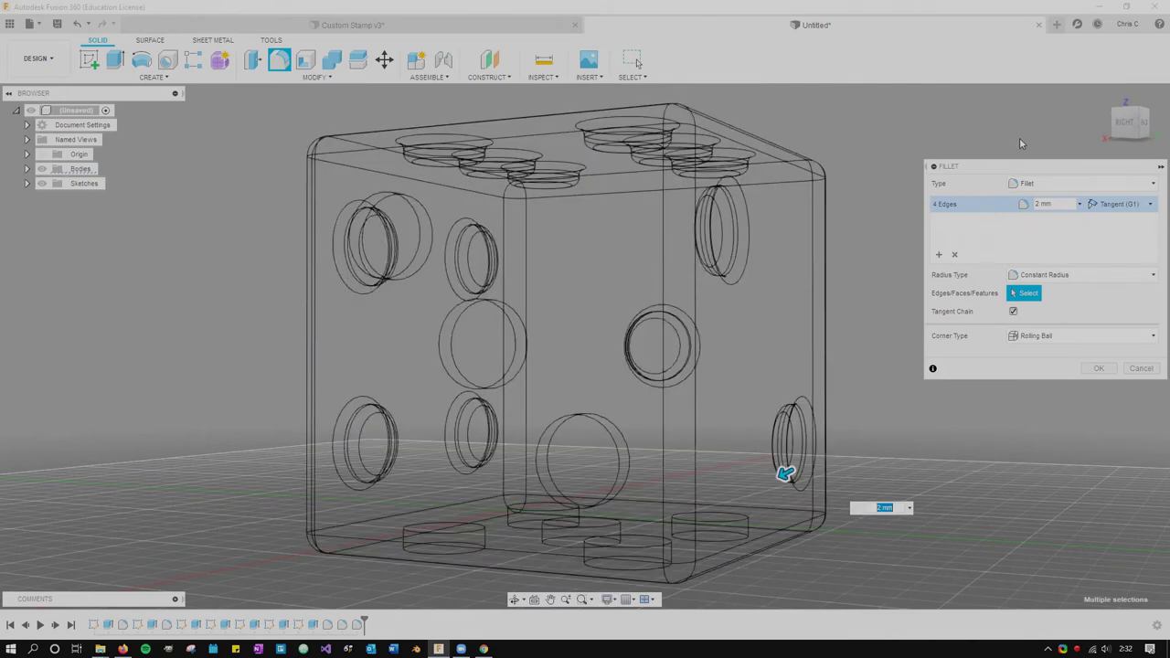
pyautogui.moveTo(585, 345)
pyautogui.keyDown('shift'); pyautogui.mouseDown(button='middle')
pyautogui.moveTo(512, 311)
pyautogui.moveTo(411, 352)
pyautogui.moveTo(338, 348)
pyautogui.mouseUp(button='middle'); pyautogui.keyUp('shift')
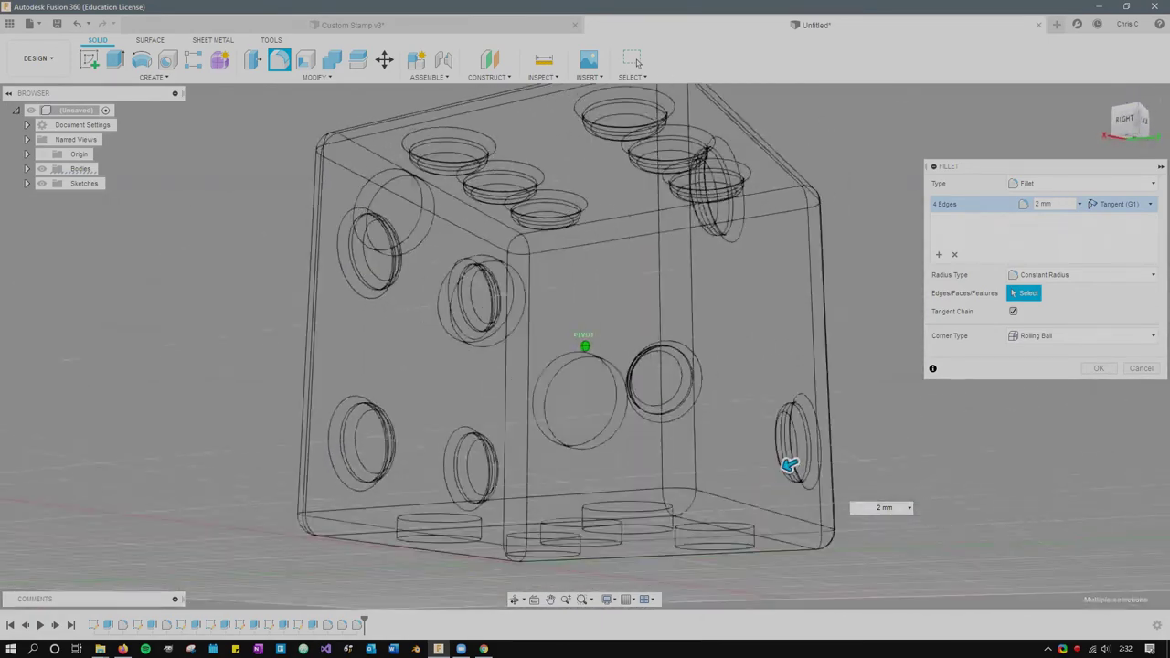
pyautogui.keyDown('shift'); pyautogui.moveTo(790, 465); pyautogui.dragTo(760, 440, button='middle'); pyautogui.keyUp('shift')
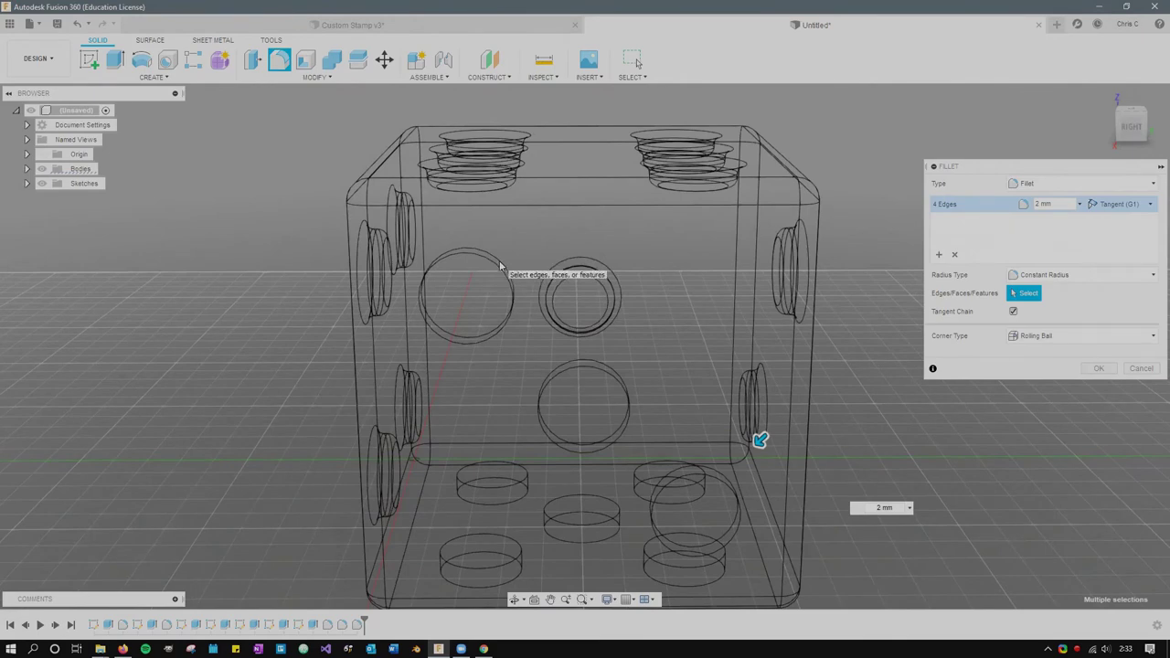
# Step: Fillet the rims of the upper-left, middle, lower and lower-right pips
pyautogui.click(277, 65)
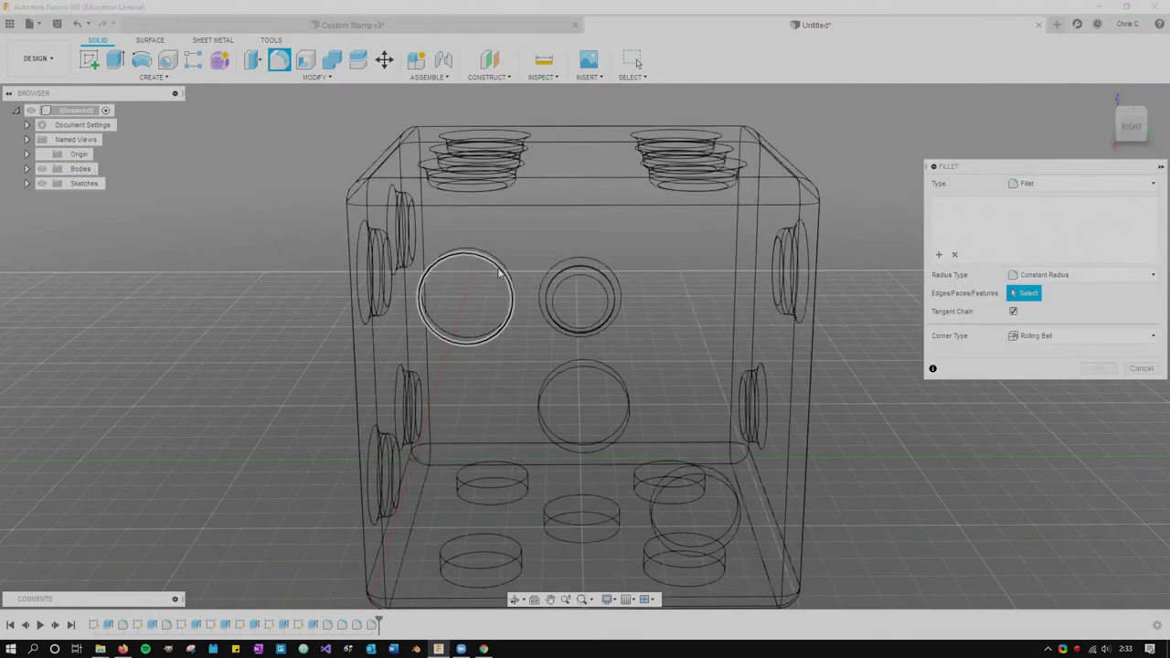
pyautogui.click(501, 266)
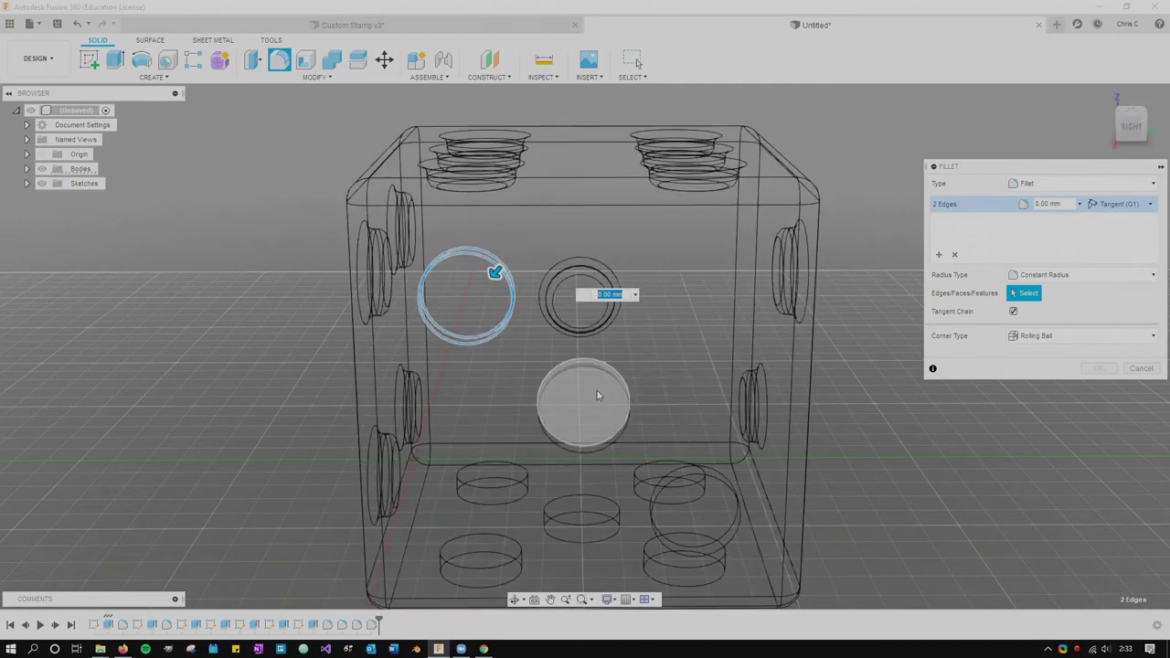
pyautogui.click(618, 390)
pyautogui.click(604, 443)
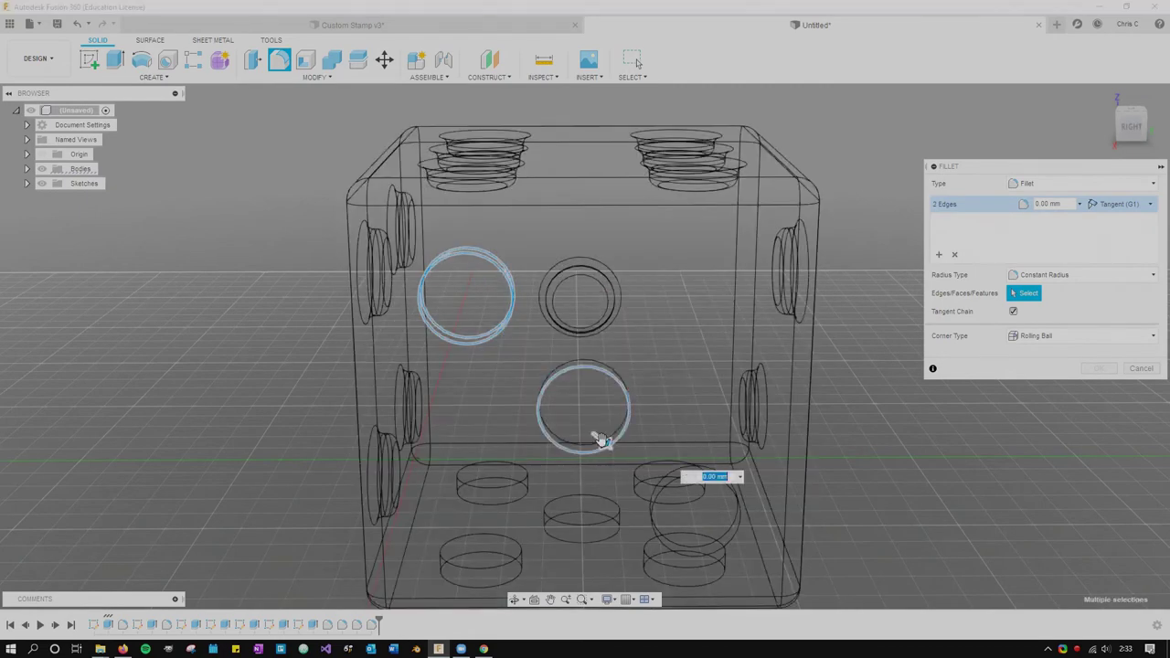
pyautogui.click(611, 438)
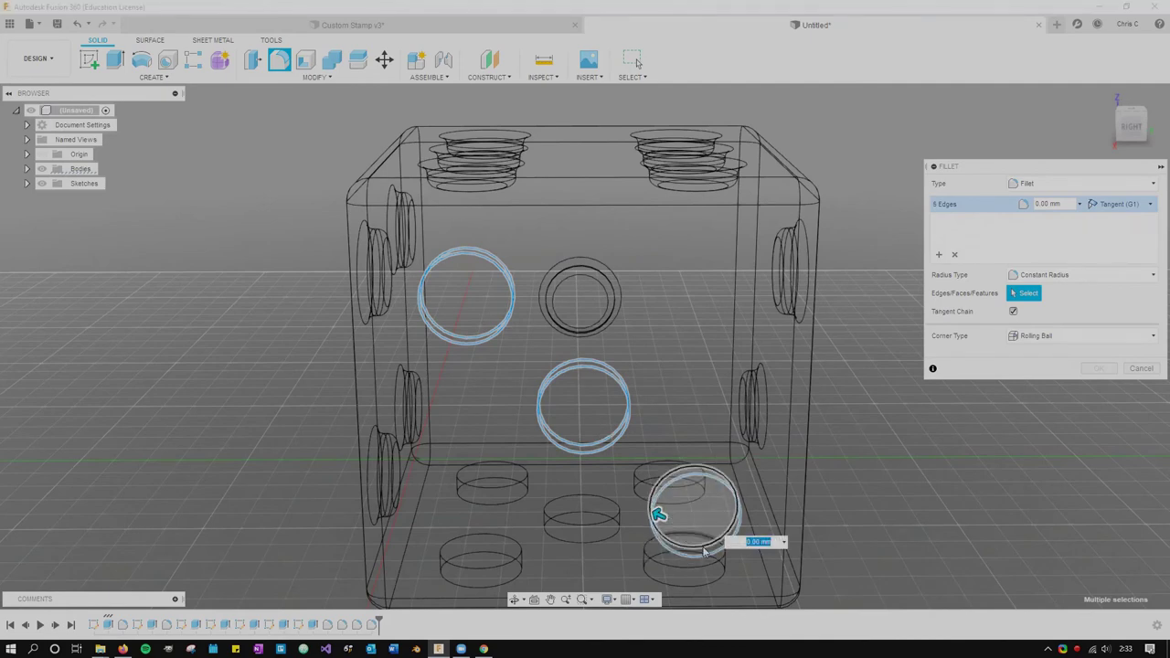
pyautogui.click(703, 549)
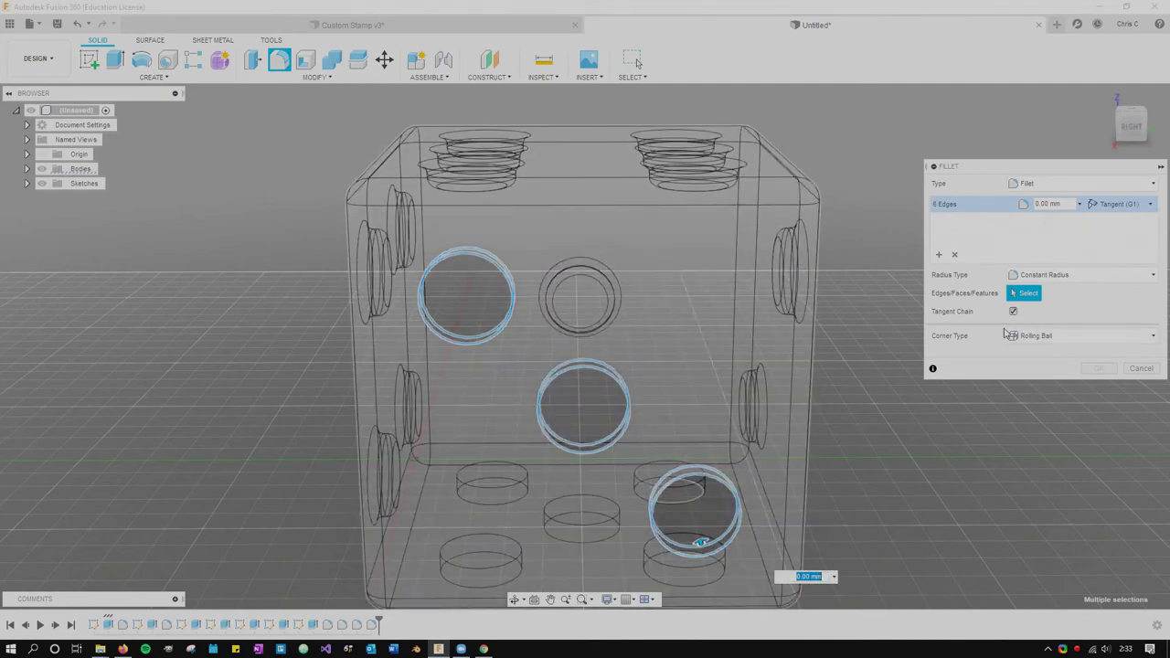
pyautogui.press('Return')
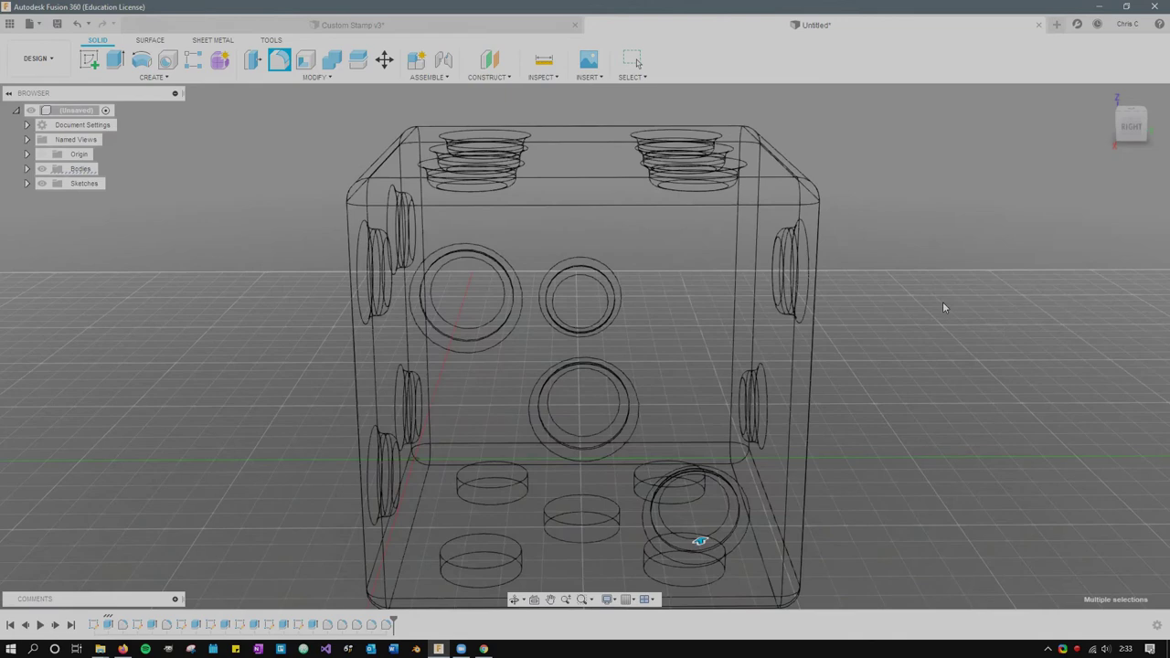
# Step: Switch the die to Shaded visual style and view it from the right face and below
pyautogui.moveTo(1130, 126); pyautogui.dragTo(1070, 126)
pyautogui.click(609, 600)
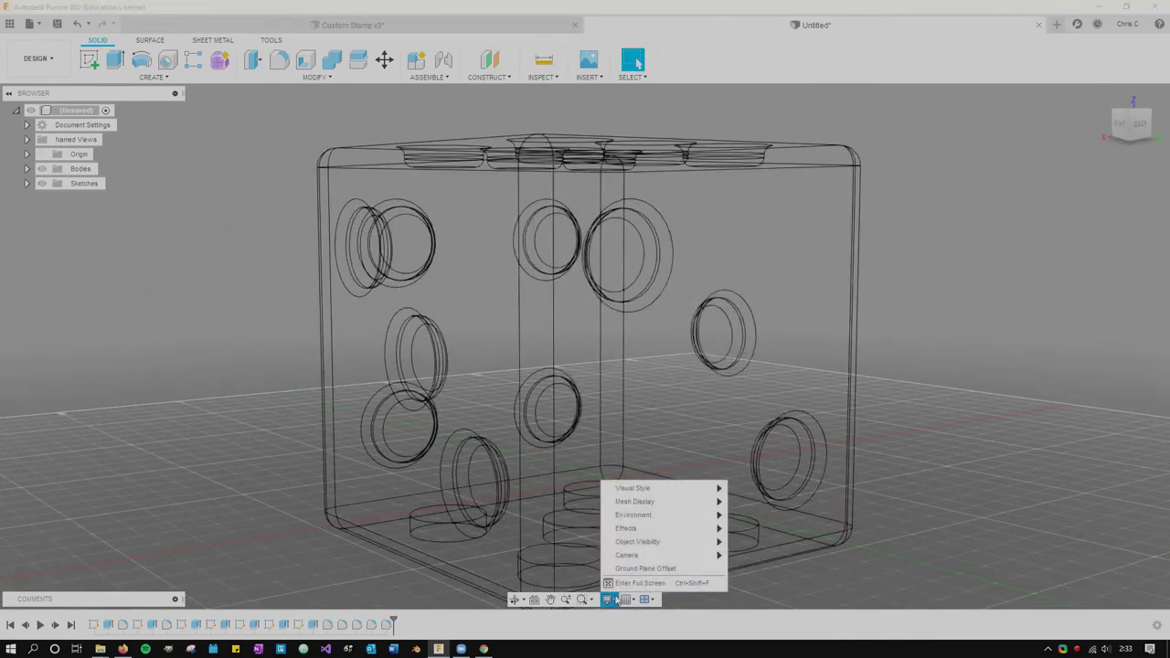
pyautogui.moveTo(676, 488)
pyautogui.click(748, 494)
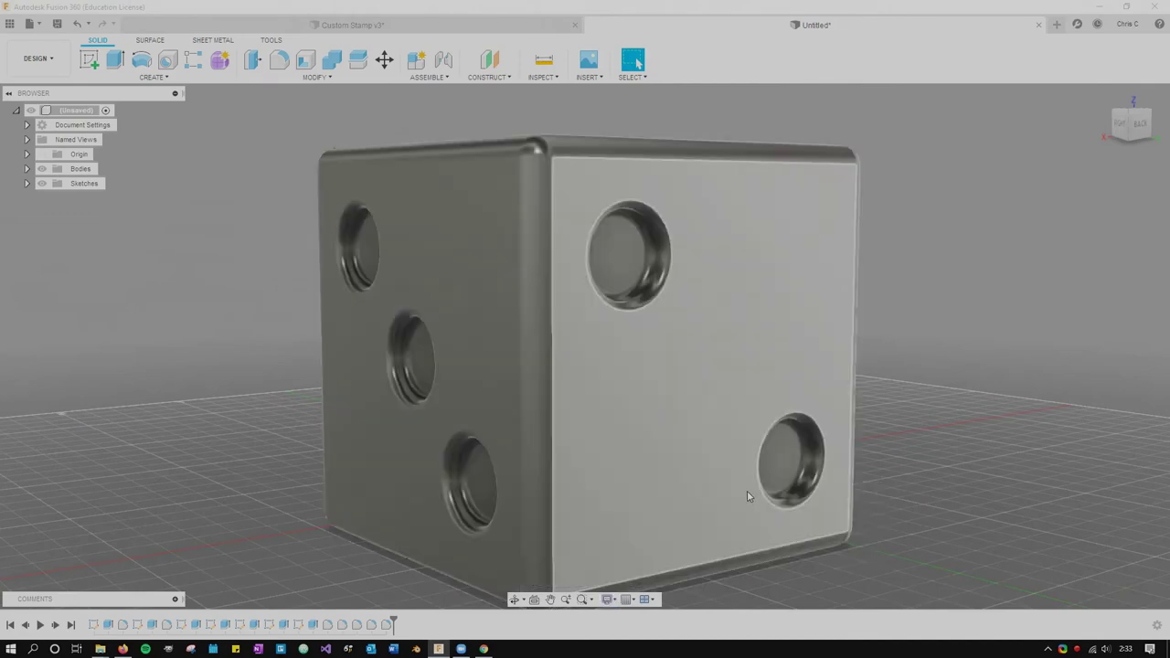
pyautogui.scroll(3, 822, 421)
pyautogui.scroll(-5, 820, 418)
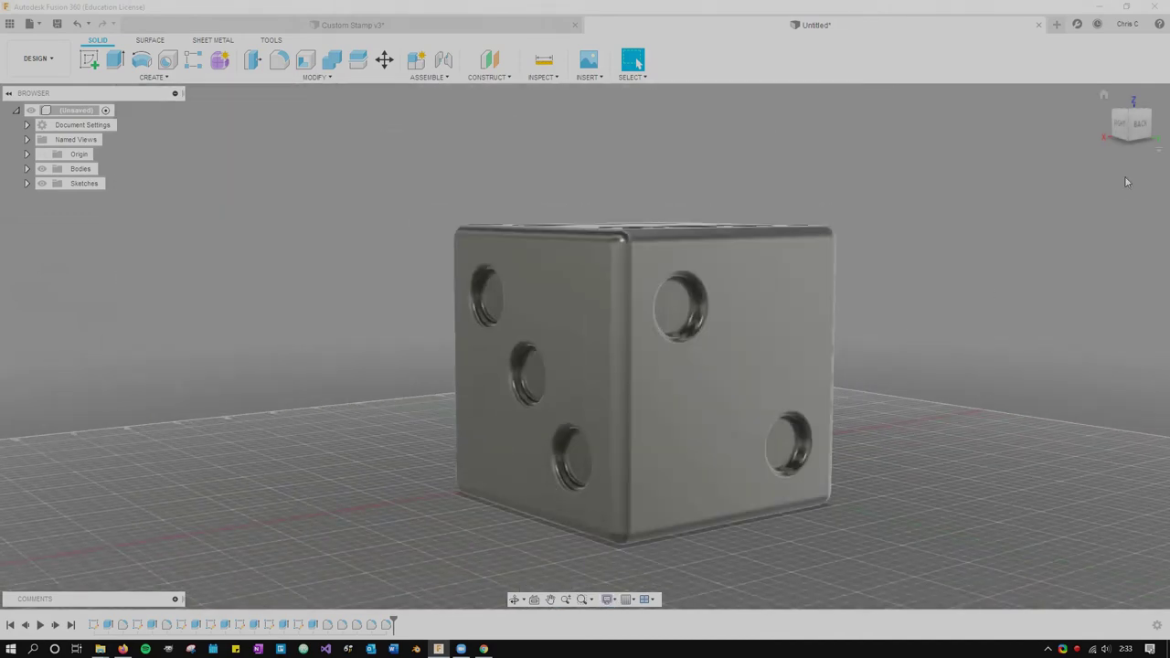
pyautogui.click(1119, 122)
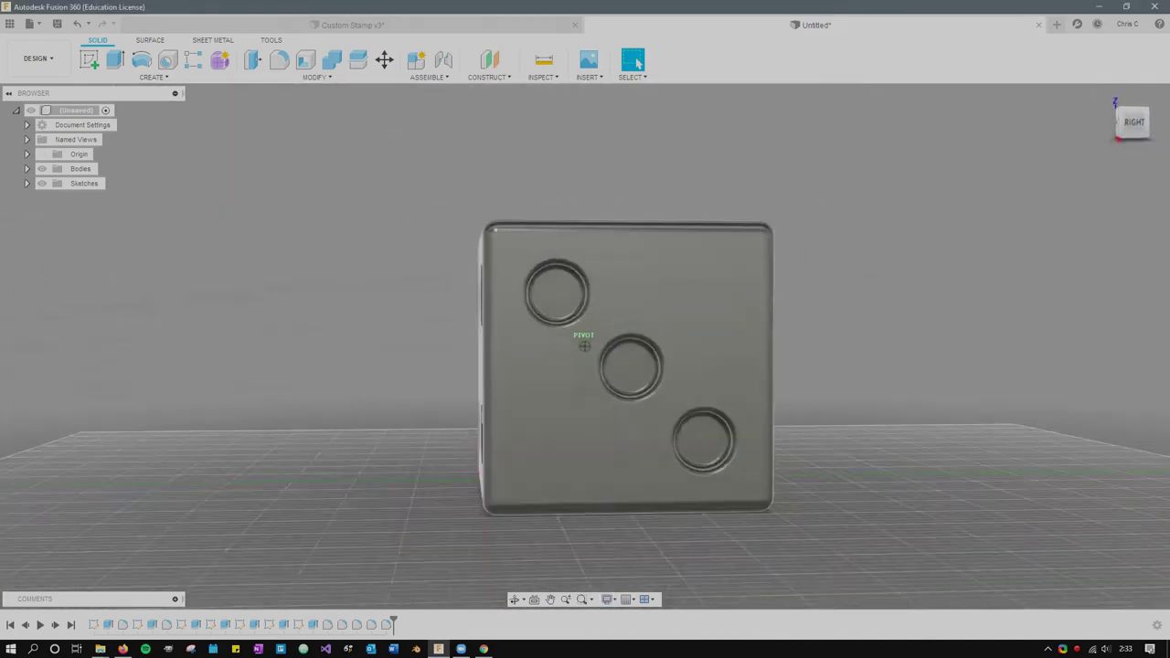
pyautogui.keyDown('shift'); pyautogui.moveTo(358, 365); pyautogui.dragTo(357, 484, button='middle'); pyautogui.keyUp('shift')
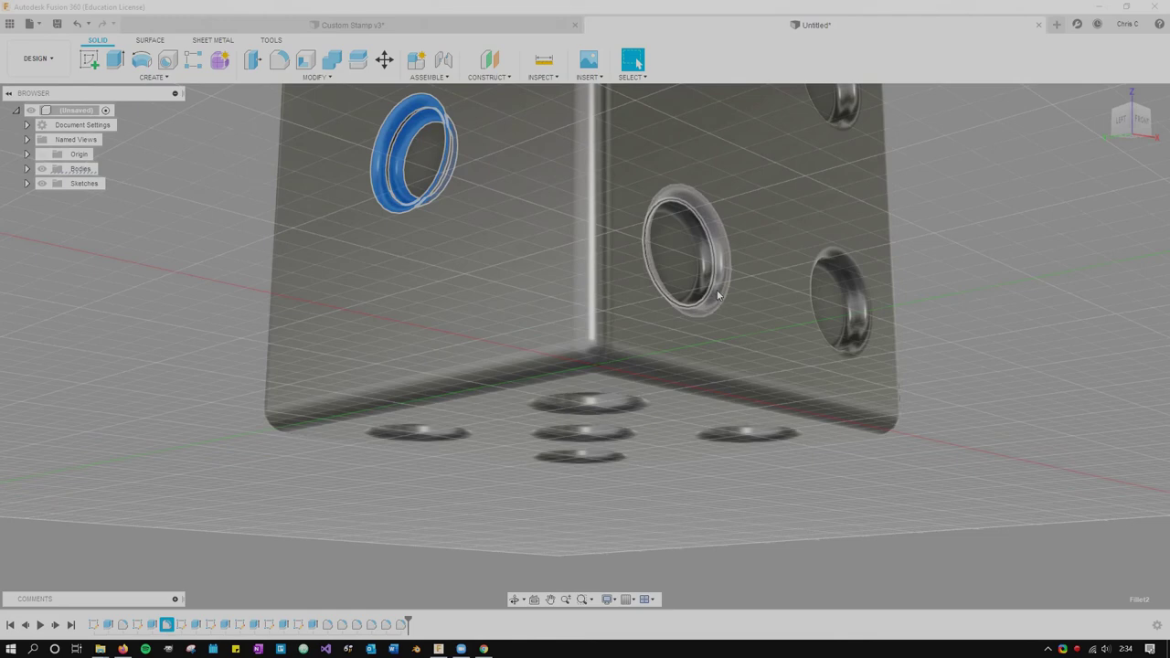
pyautogui.moveTo(1133, 119)
pyautogui.mouseDown()
pyautogui.moveTo(4, 119)
pyautogui.moveTo(823, 128)
pyautogui.moveTo(92, 155)
pyautogui.moveTo(901, 171)
pyautogui.mouseUp()
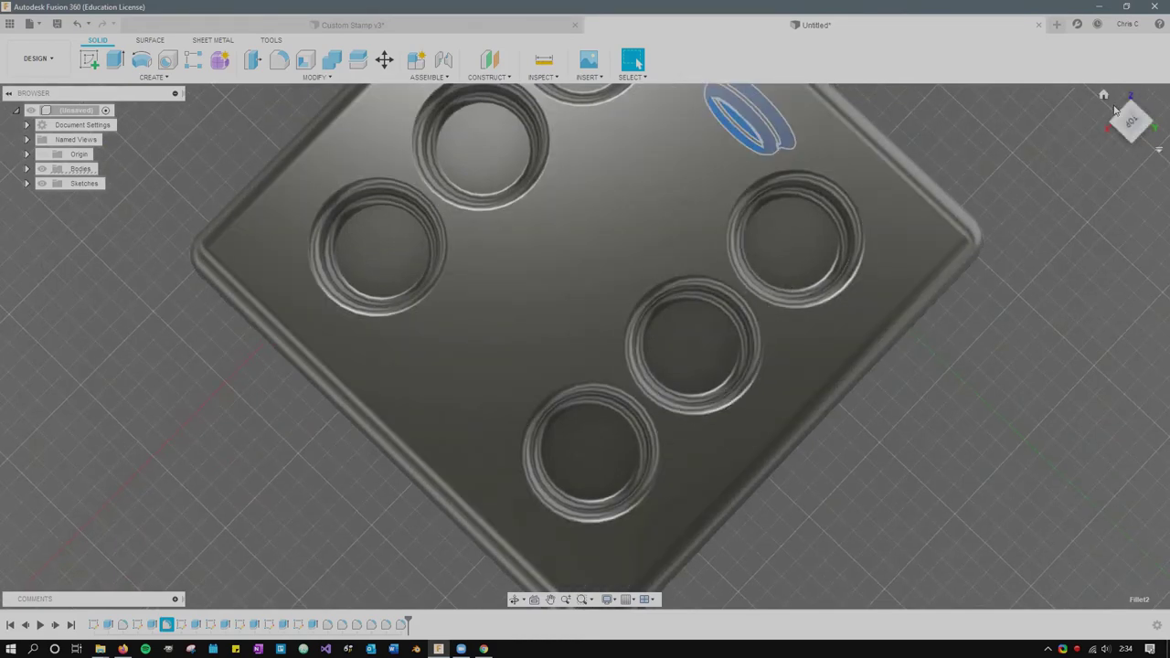
pyautogui.moveTo(1114, 108); pyautogui.dragTo(923, 160)
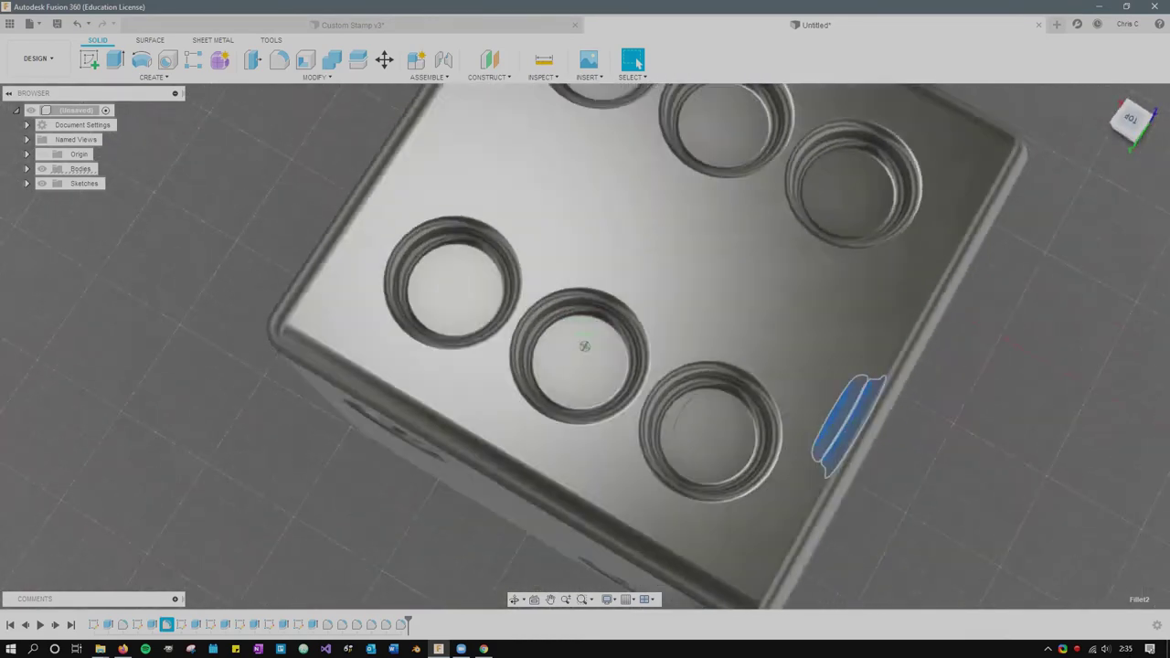
pyautogui.keyDown('shift'); pyautogui.moveTo(585, 345); pyautogui.dragTo(512, 156, button='middle'); pyautogui.keyUp('shift')
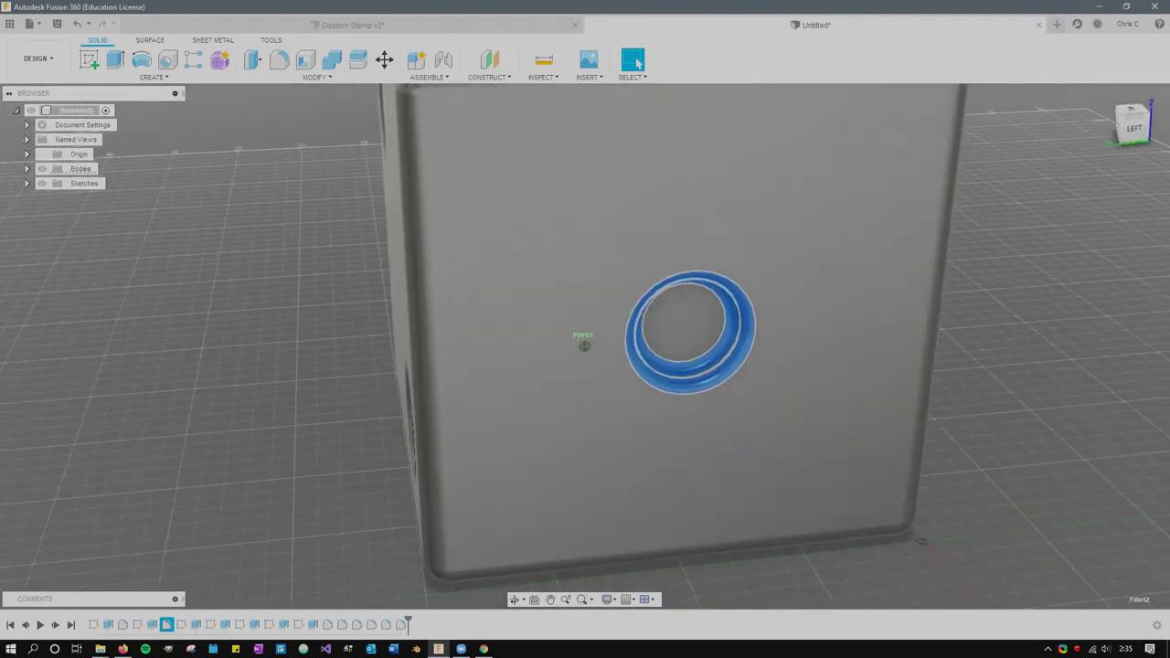
pyautogui.scroll(-3, 906, 248)
pyautogui.scroll(3, 870, 254)
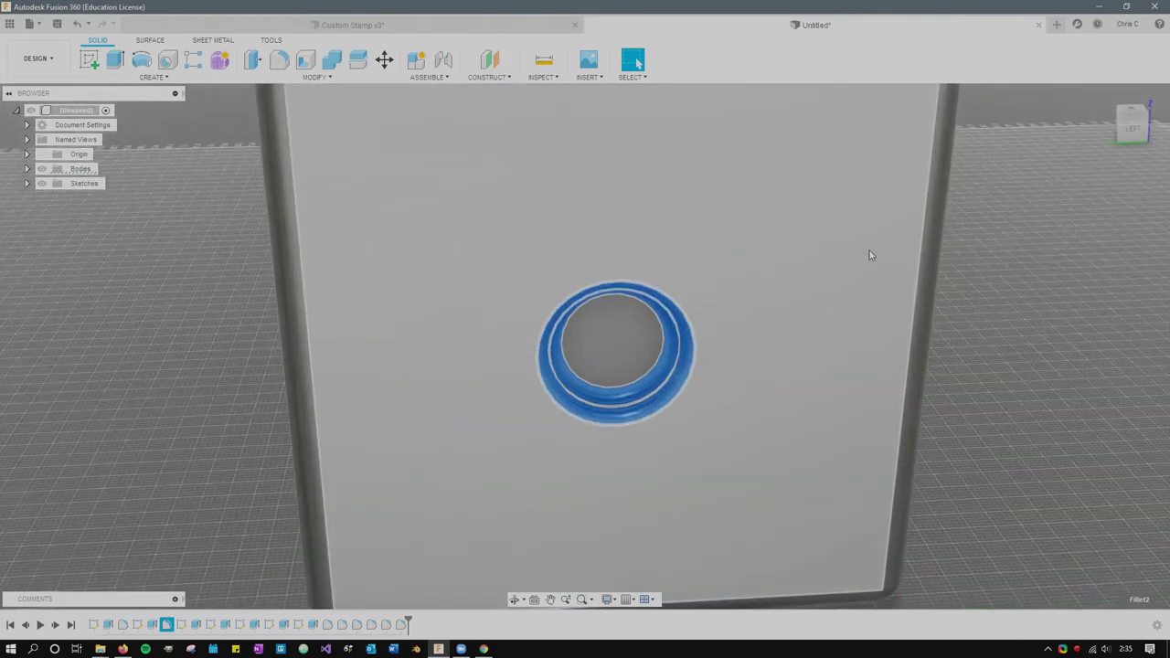
pyautogui.scroll(2, 645, 340)
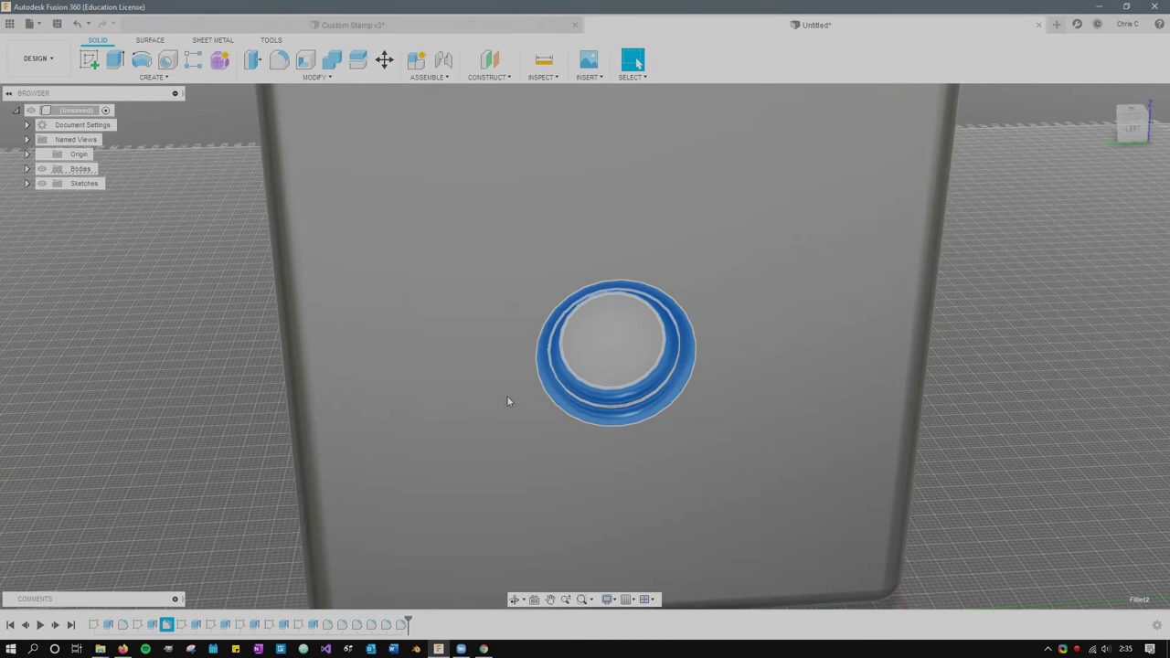
# Step: Inspect Fillet1 and Extrude2 in the timeline, then open Fillet2's context menu
pyautogui.rightClick(167, 625)
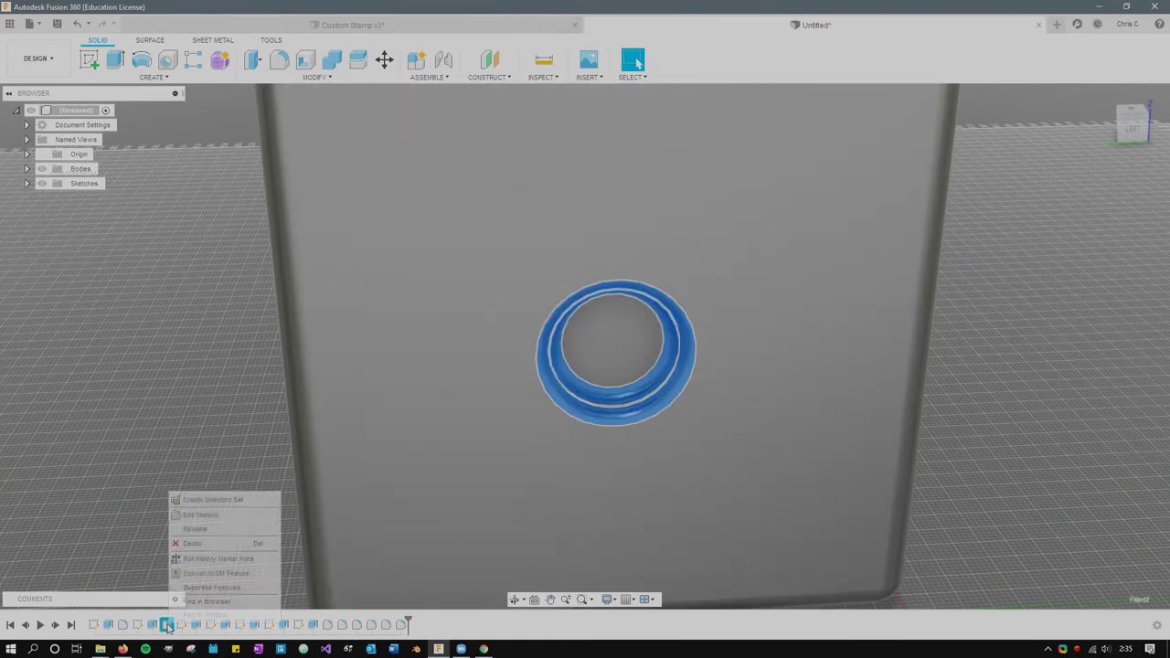
pyautogui.press('Escape')
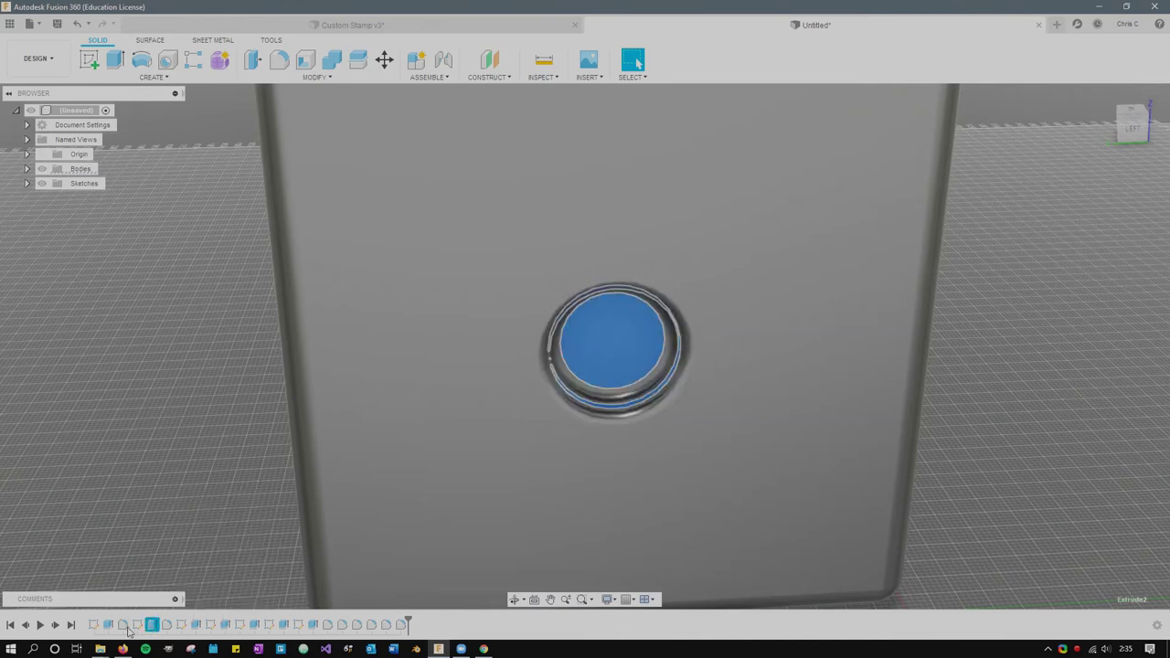
pyautogui.click(122, 625)
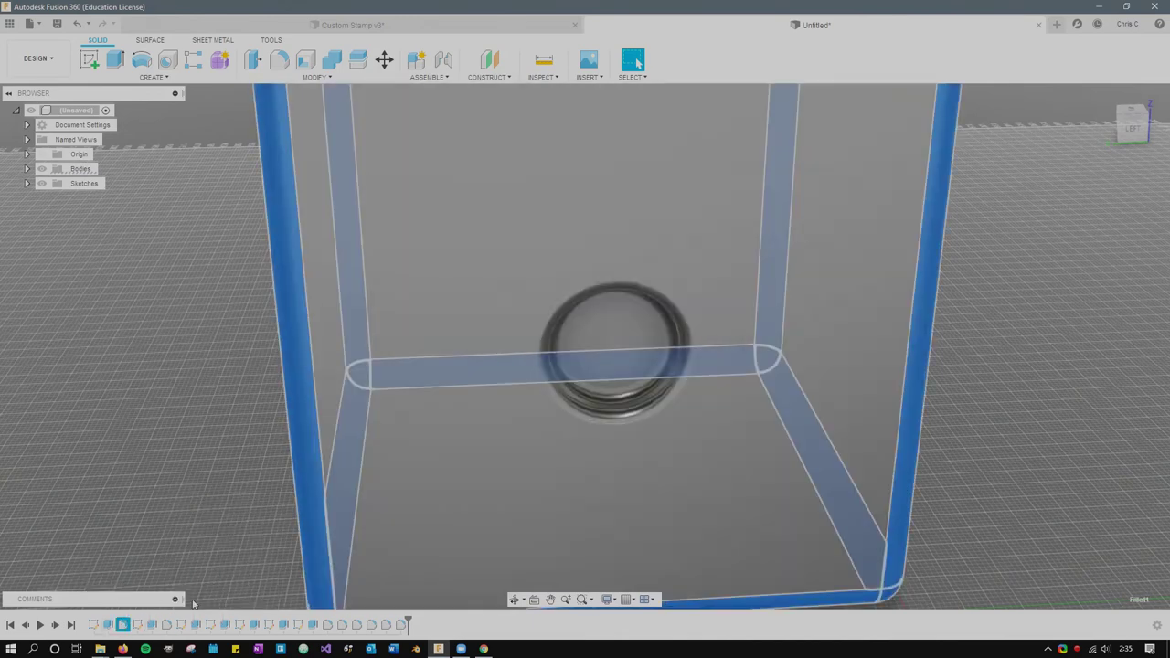
pyautogui.click(152, 626)
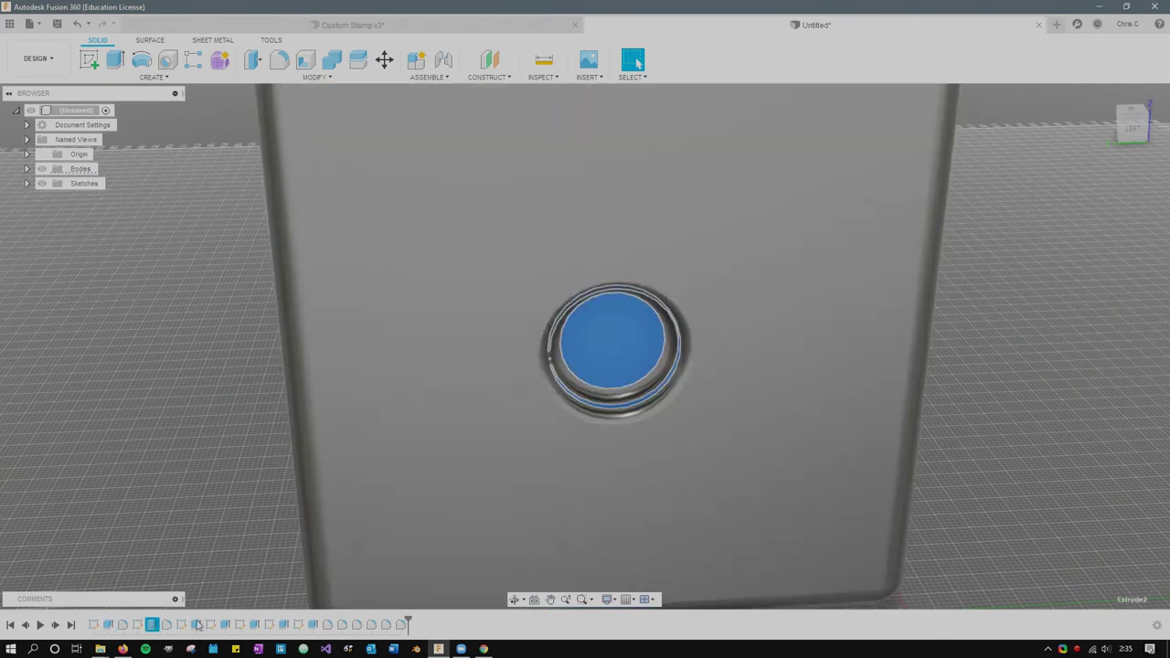
pyautogui.click(167, 626)
pyautogui.rightClick(168, 627)
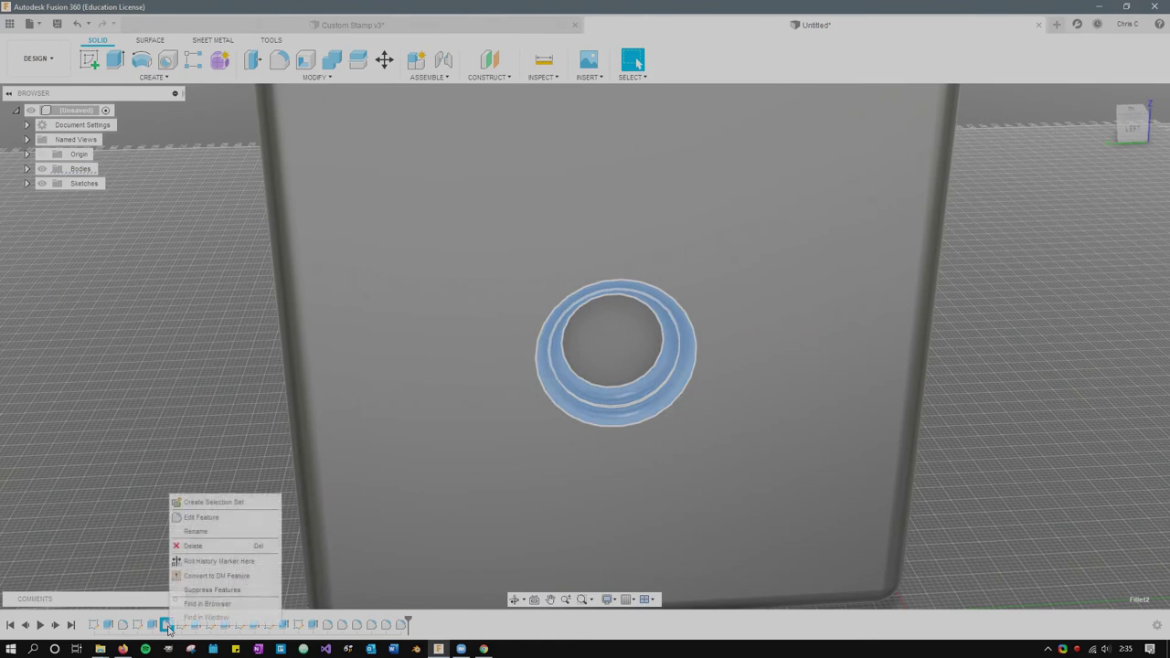
pyautogui.click(203, 517)
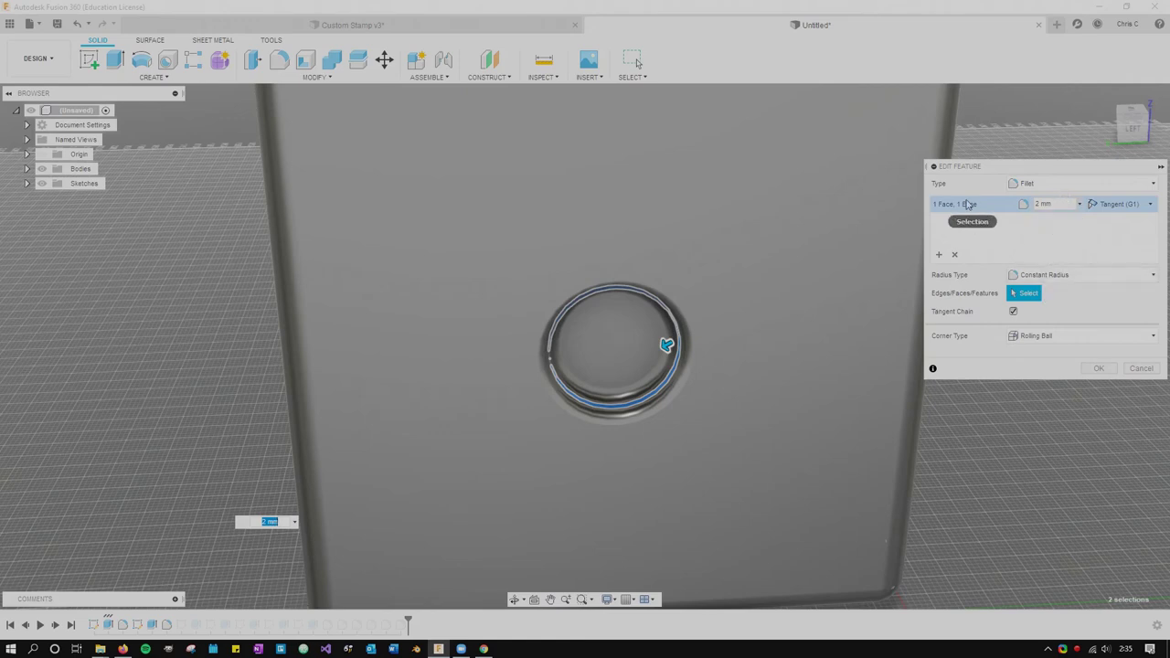
pyautogui.click(970, 206)
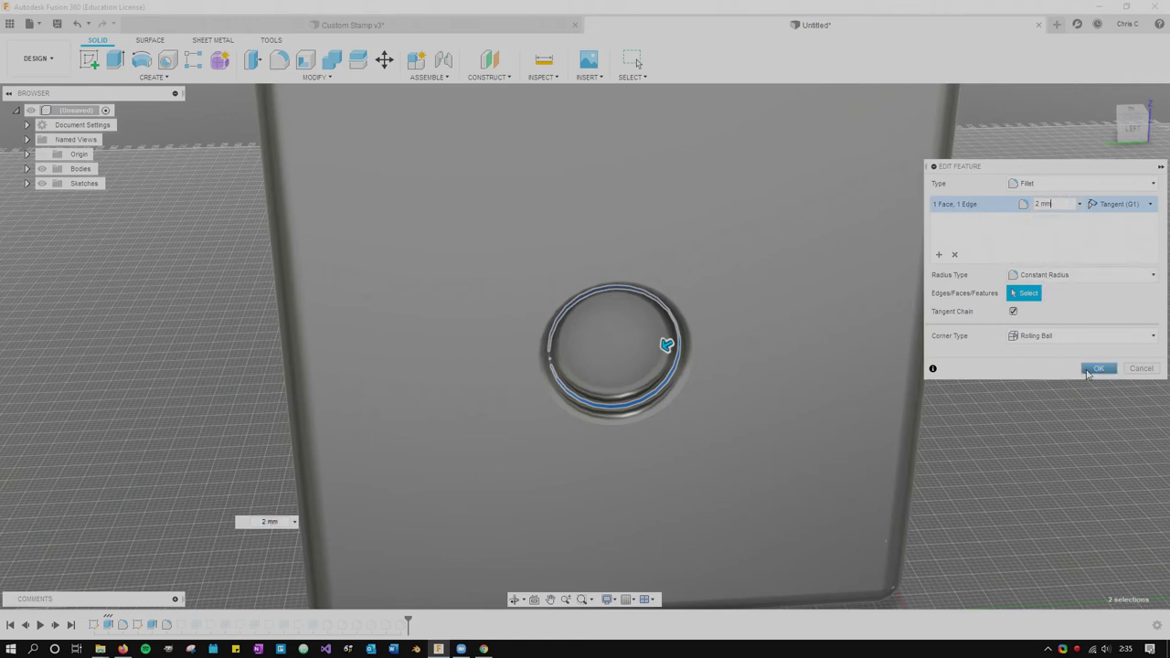
pyautogui.click(1093, 370)
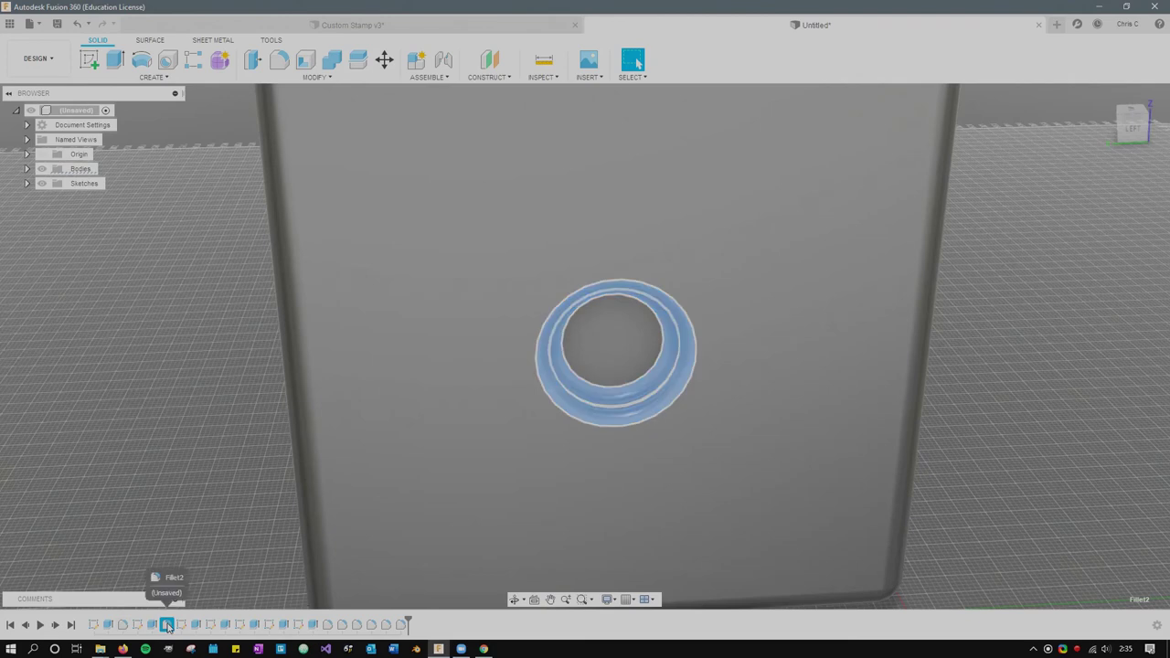
# Step: Edit the Fillet2 feature to a 3 mm radius and confirm with OK
pyautogui.rightClick(168, 625)
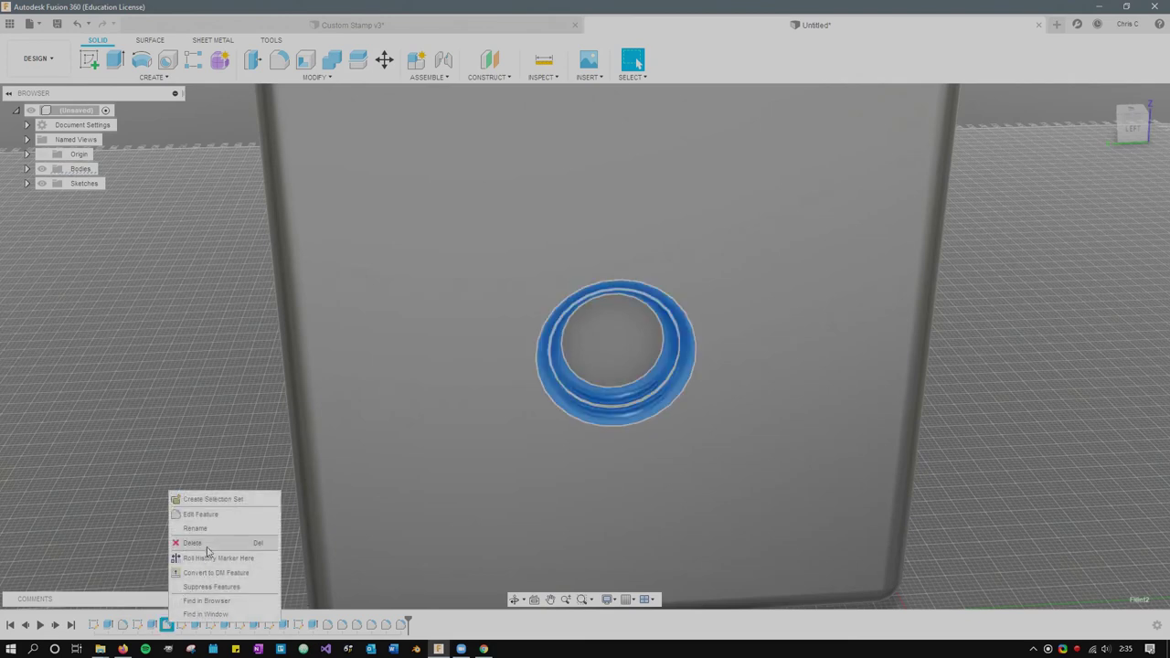
pyautogui.click(198, 514)
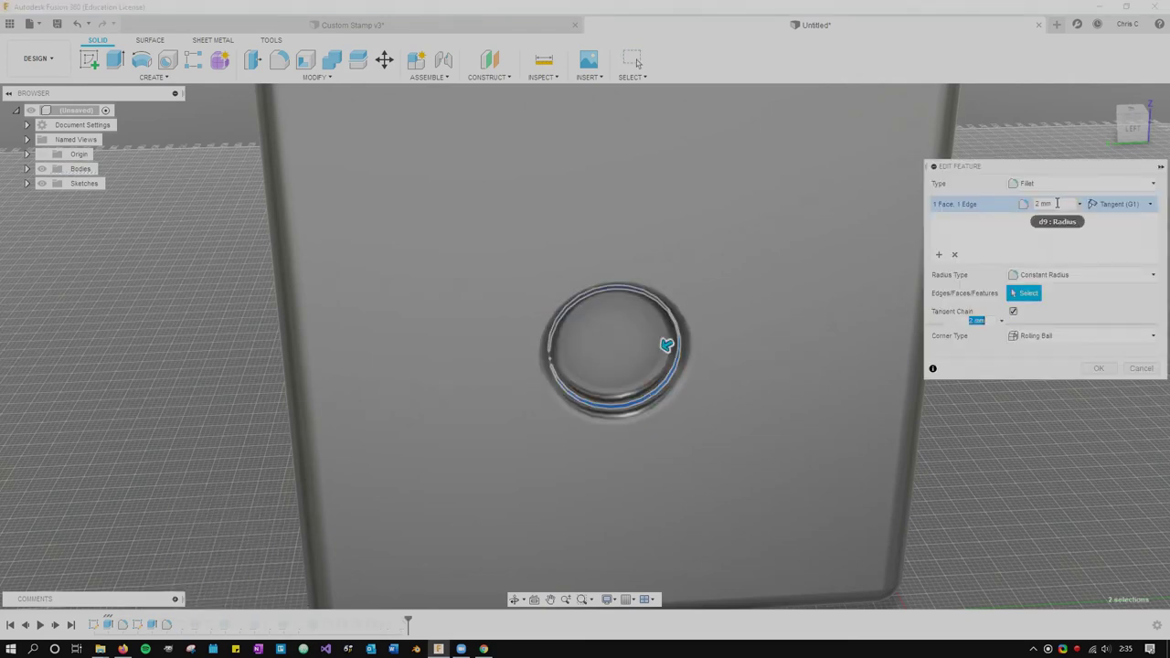
pyautogui.write('0')
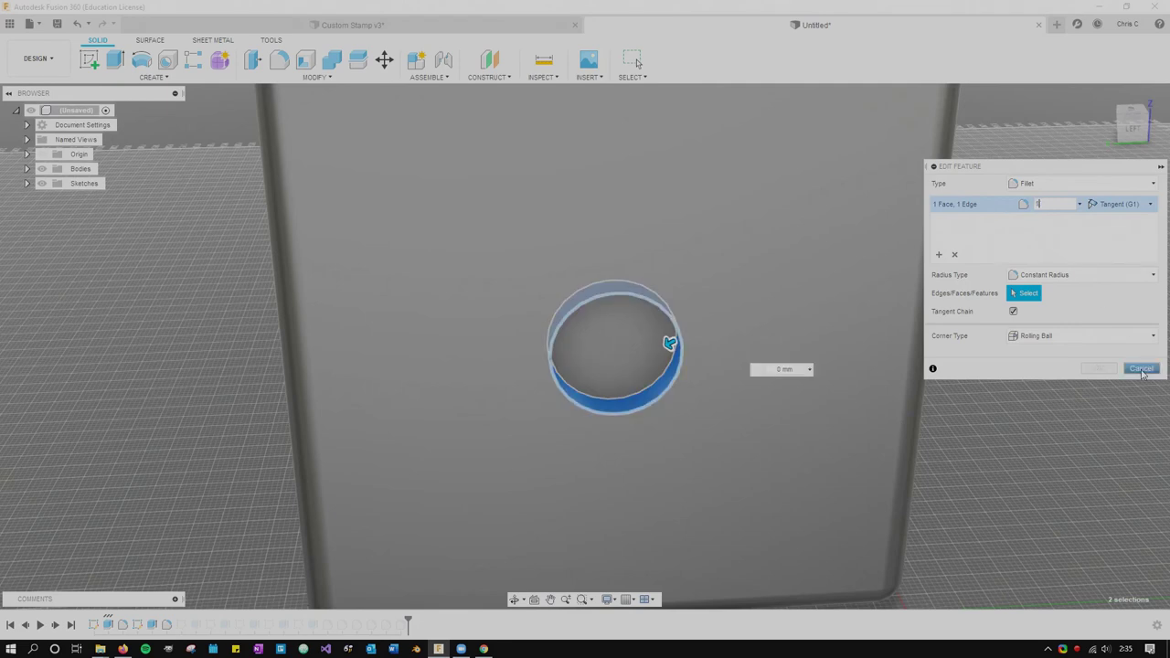
pyautogui.write('1')
pyautogui.press('BackSpace')
pyautogui.write('3')
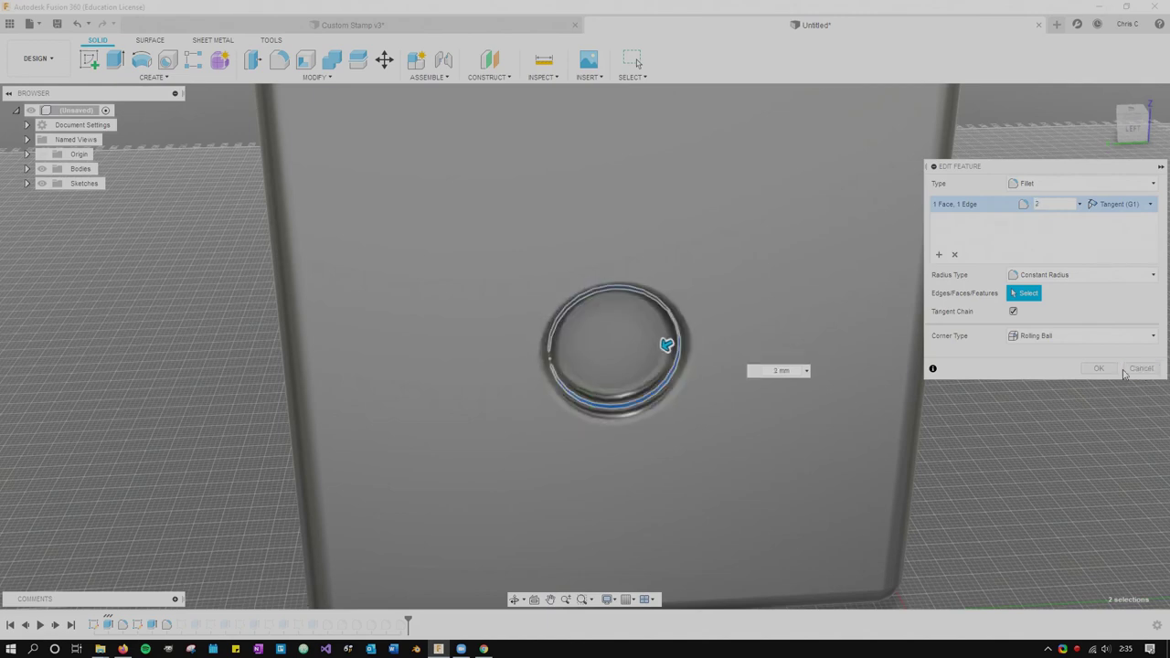
pyautogui.click(1099, 369)
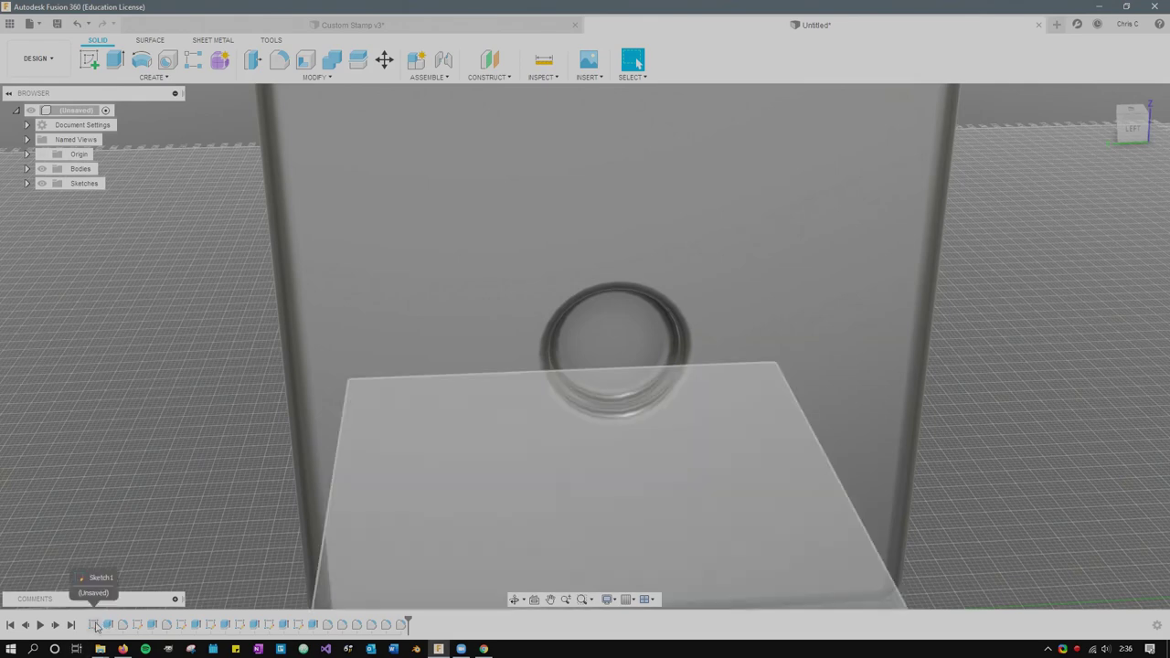
pyautogui.click(94, 626)
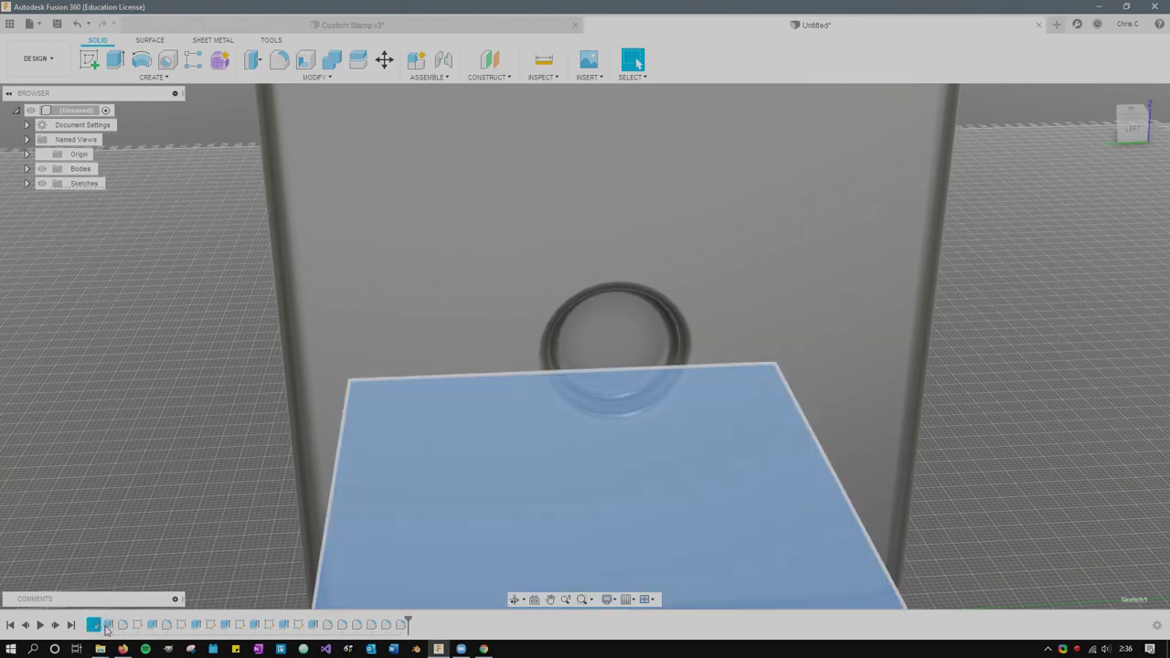
pyautogui.click(108, 626)
pyautogui.click(94, 625)
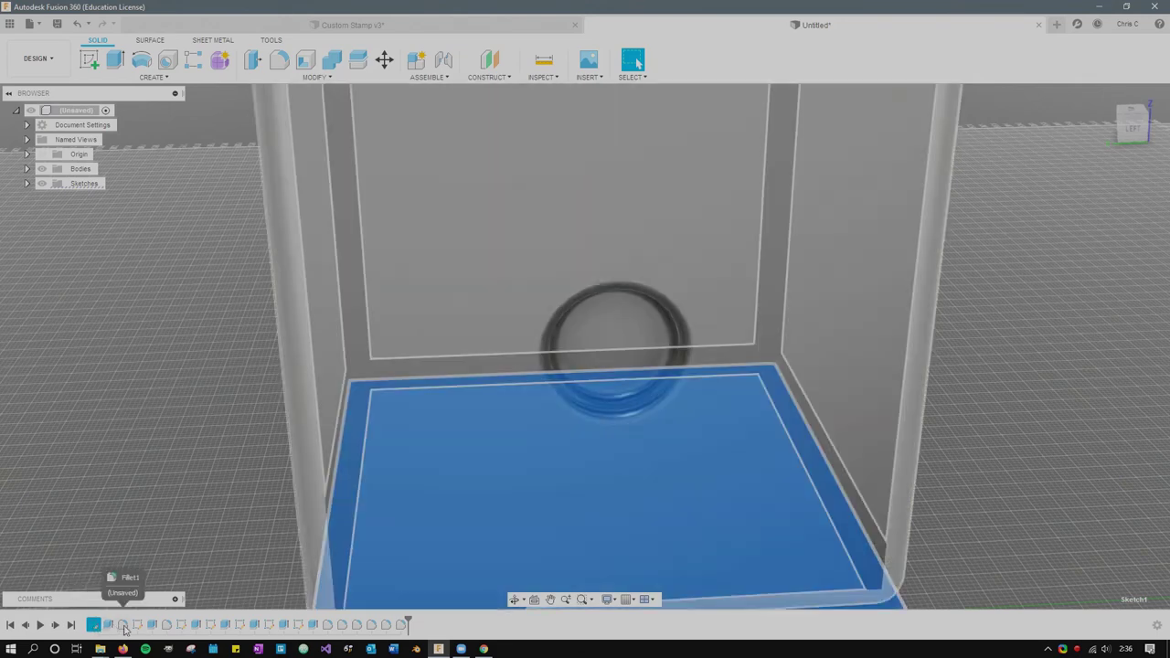
pyautogui.scroll(-5, 214, 507)
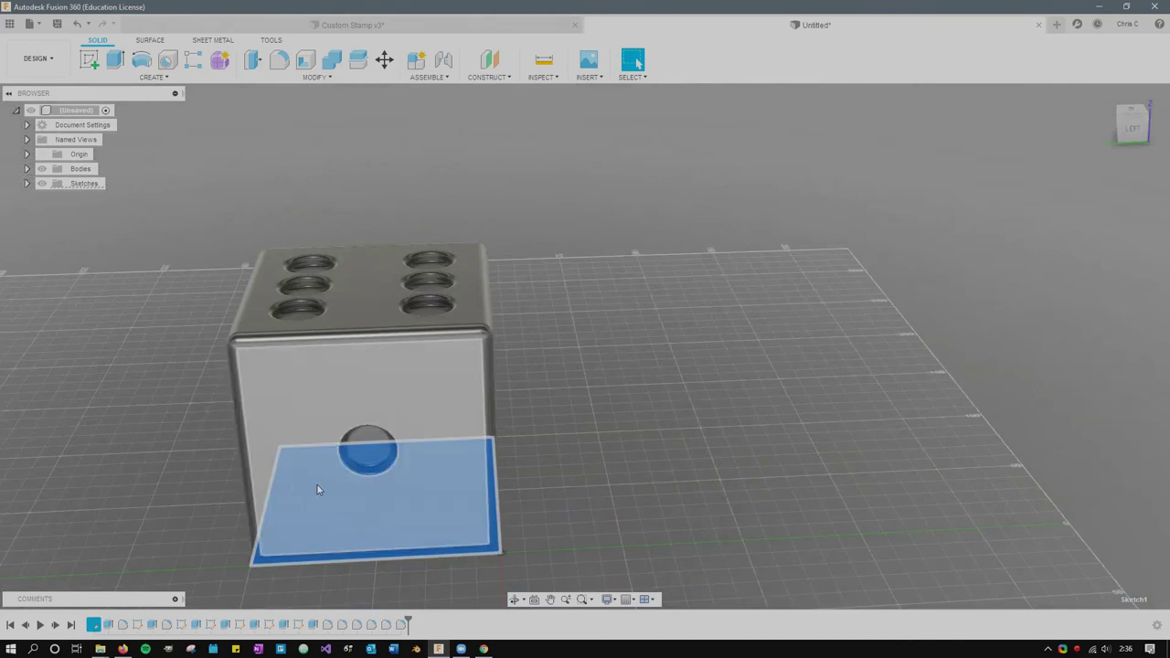